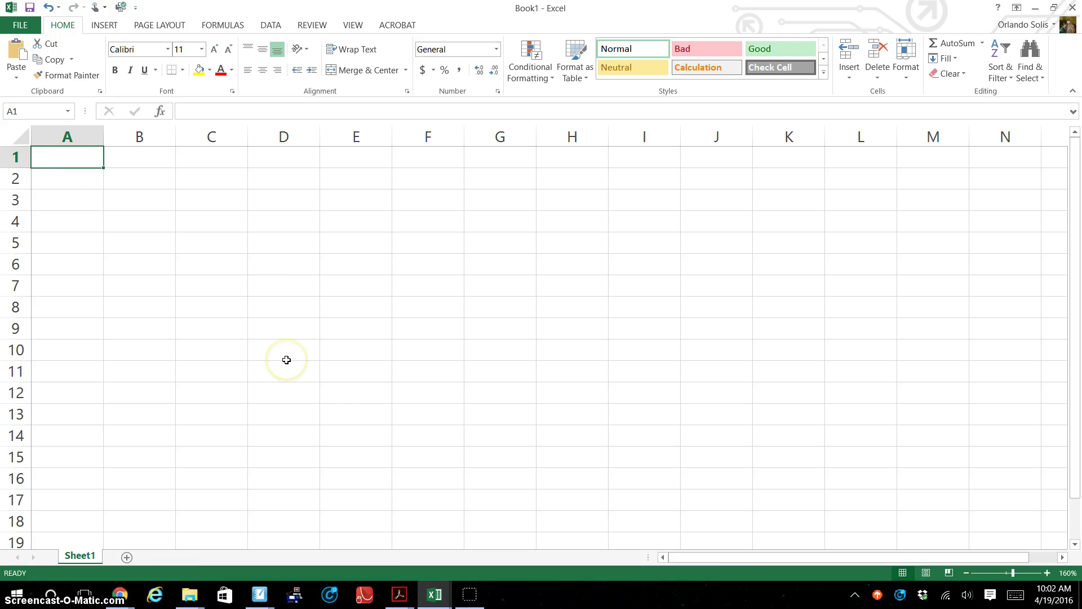
Step: Enter the row labels Loan in cell A1 and N in cell A2
{"action": "type", "text": "P"}
{"action": "key", "text": "BackSpace"}
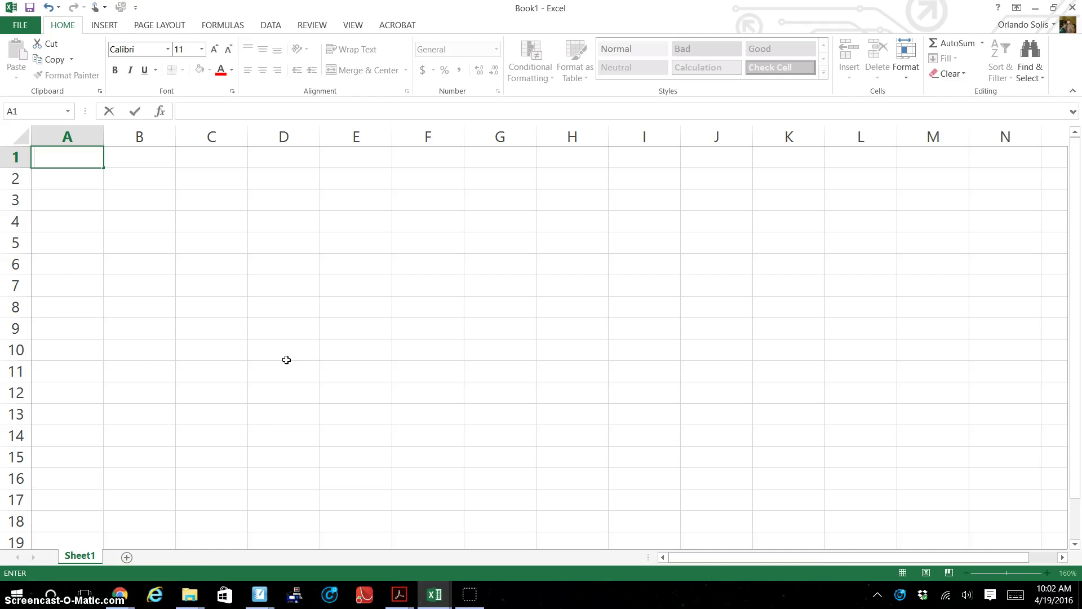
{"action": "key", "text": "BackSpace"}
{"action": "key", "text": "BackSpace"}
{"action": "type", "text": "oan"}
{"action": "key", "text": "Return"}
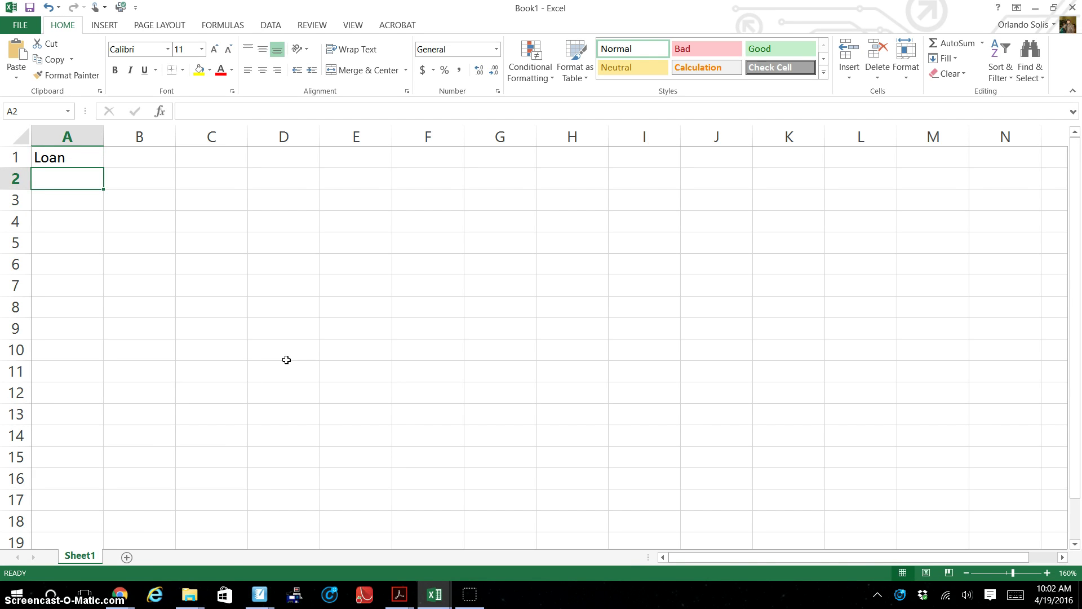
{"action": "type", "text": "j"}
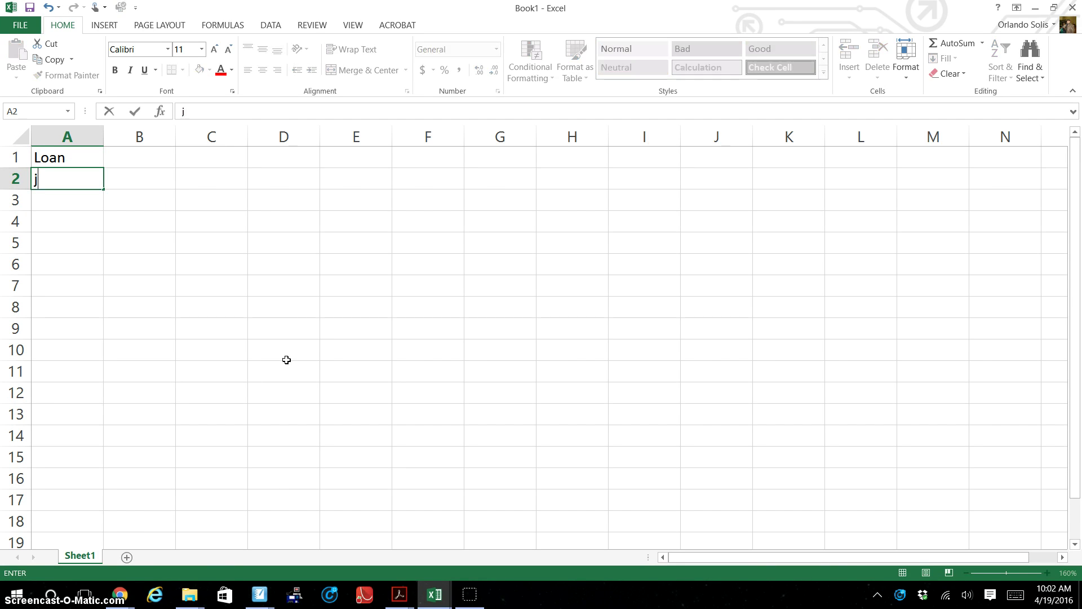
{"action": "type", "text": "N"}
{"action": "key", "text": "Return"}
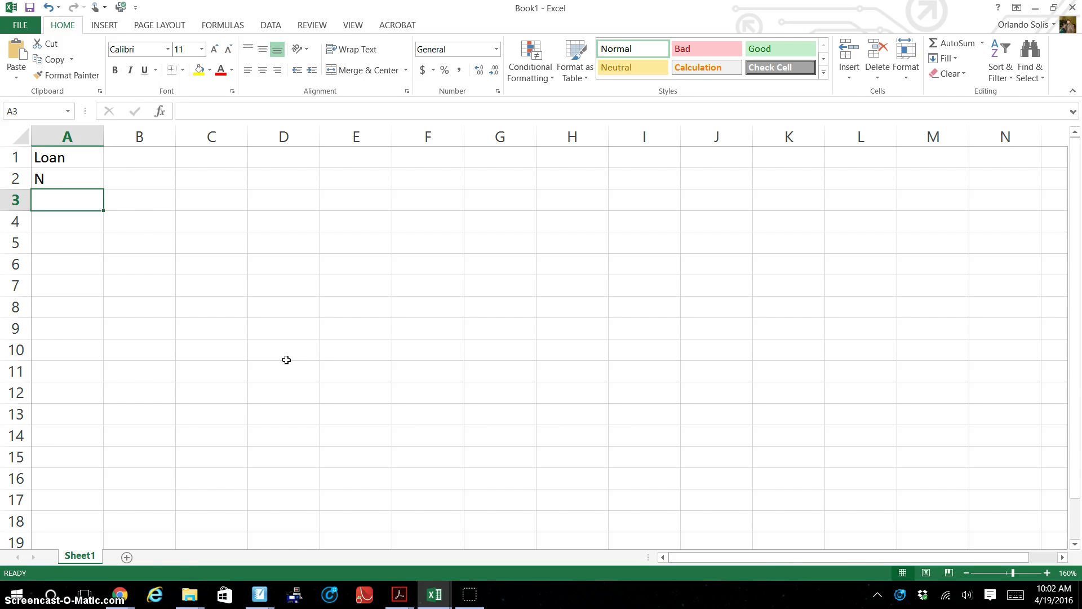
Step: Label cell A3 as Interest
{"action": "type", "text": "PMT"}
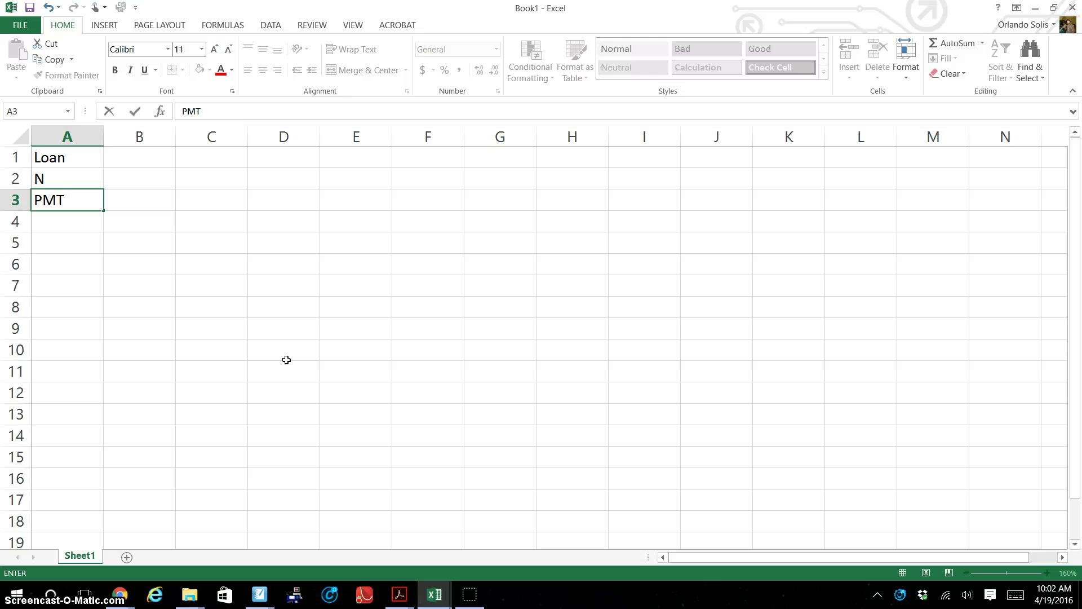
{"action": "key", "text": "ctrl+Return"}
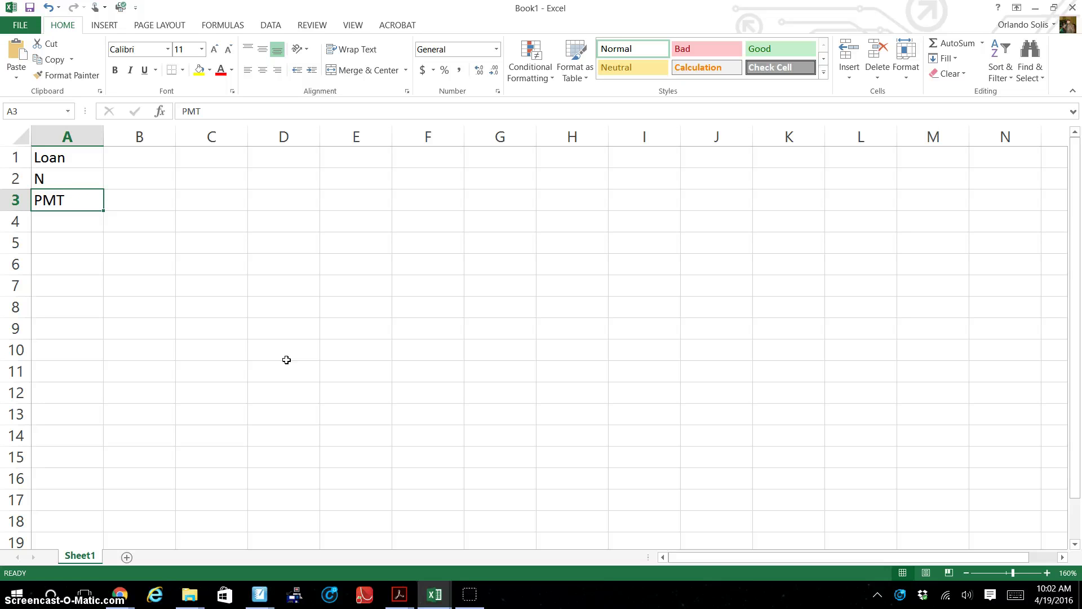
{"action": "type", "text": "Interest"}
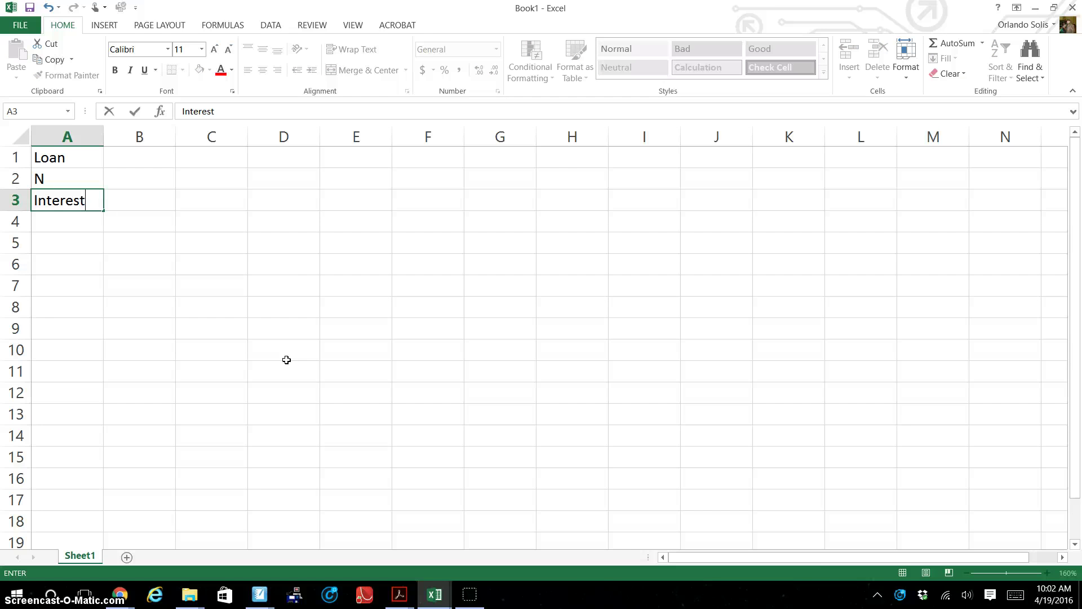
{"action": "key", "text": "Return"}
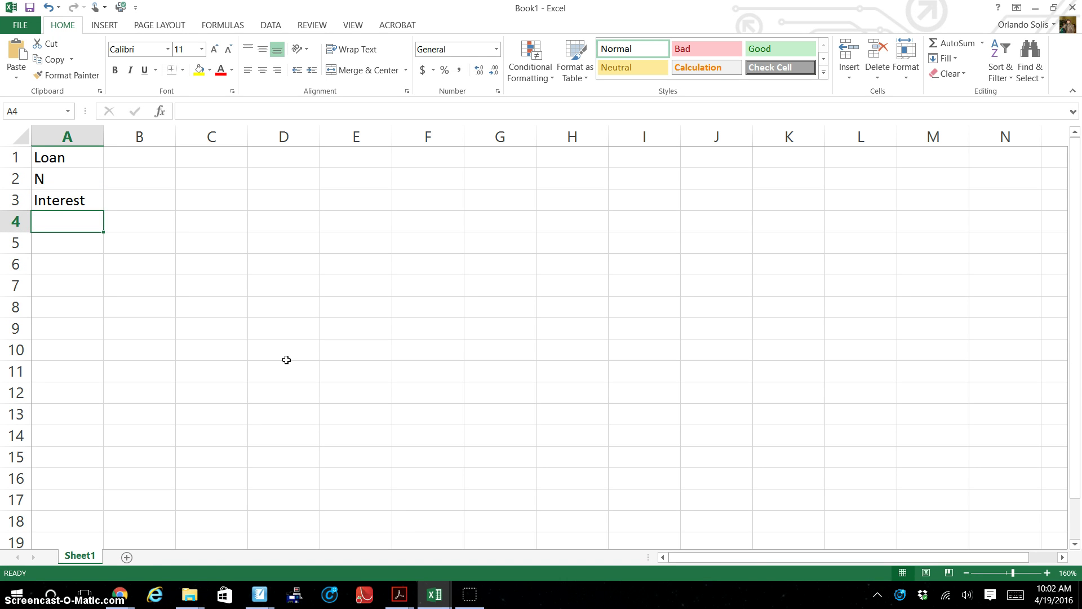
Step: Enter the label PMT in cell A4 and n in cell A5
{"action": "type", "text": "PMT"}
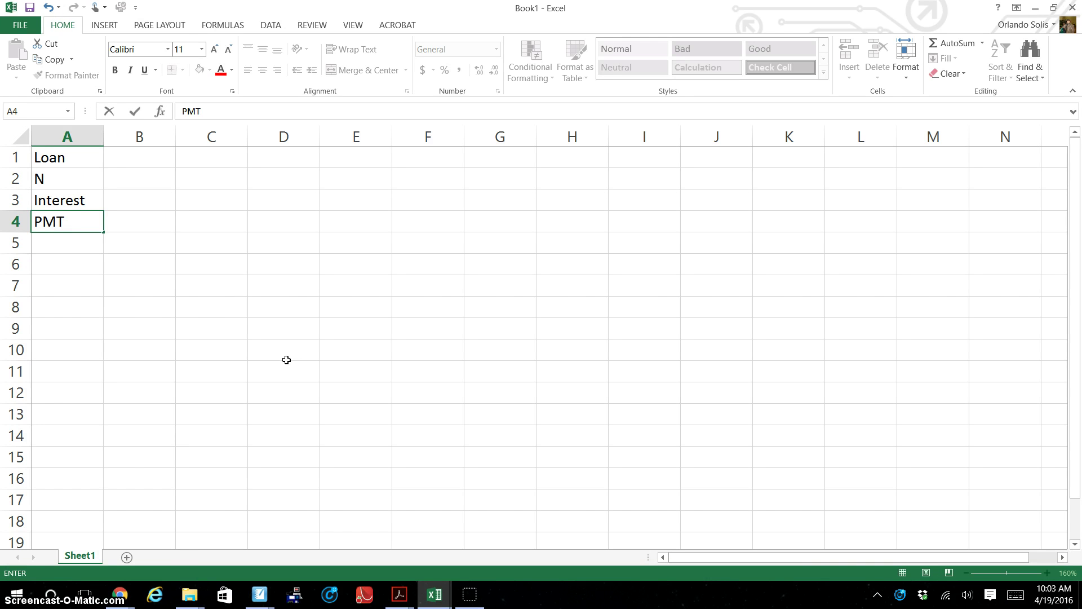
{"action": "key", "text": "Return"}
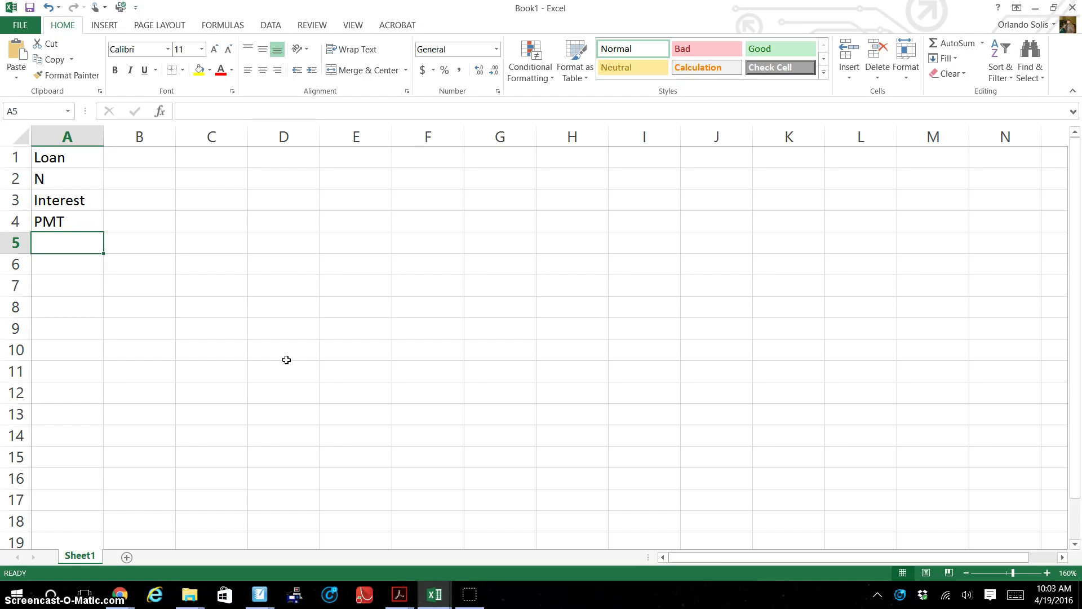
{"action": "type", "text": "n"}
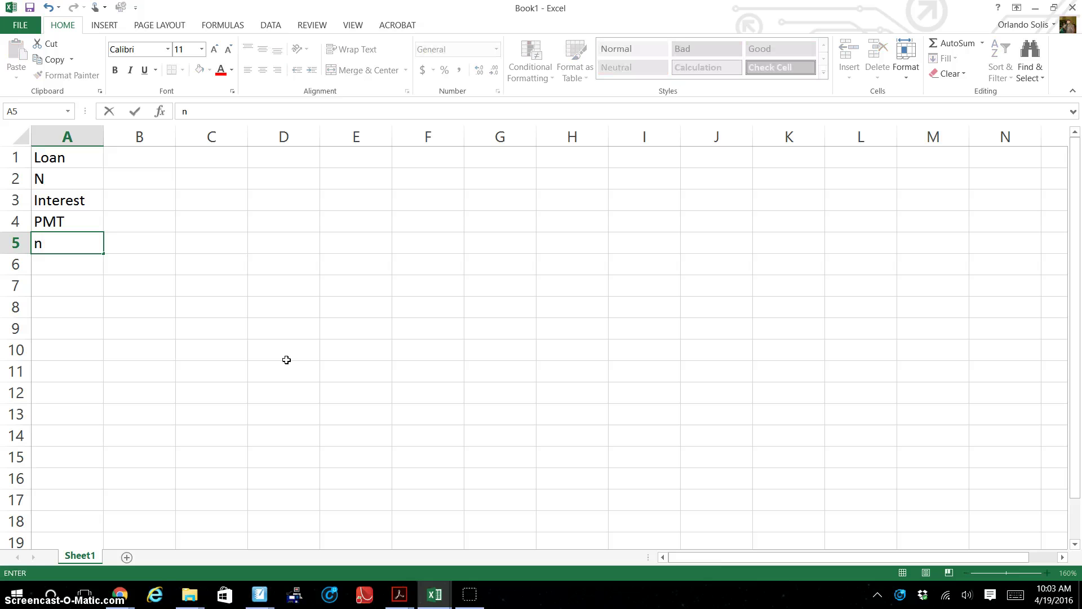
{"action": "key", "text": "Return"}
Step: Enter the loan amount 24000 in cell B1
{"action": "key", "text": "Up"}
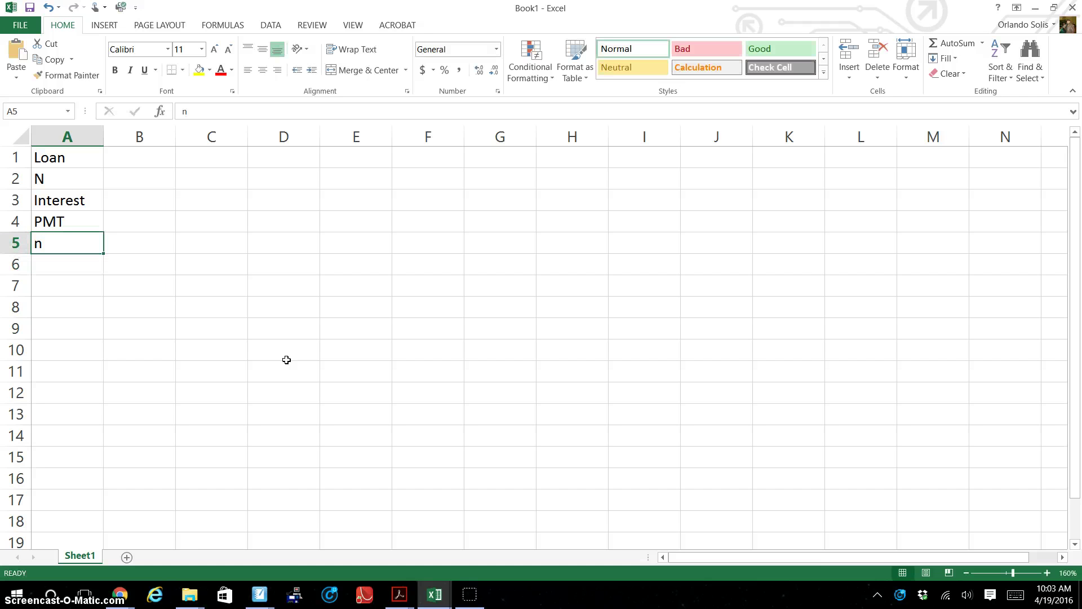
{"action": "key", "text": "Right"}
{"action": "key", "text": "Up"}
{"action": "key", "text": "Up"}
{"action": "key", "text": "Up"}
{"action": "key", "text": "Up"}
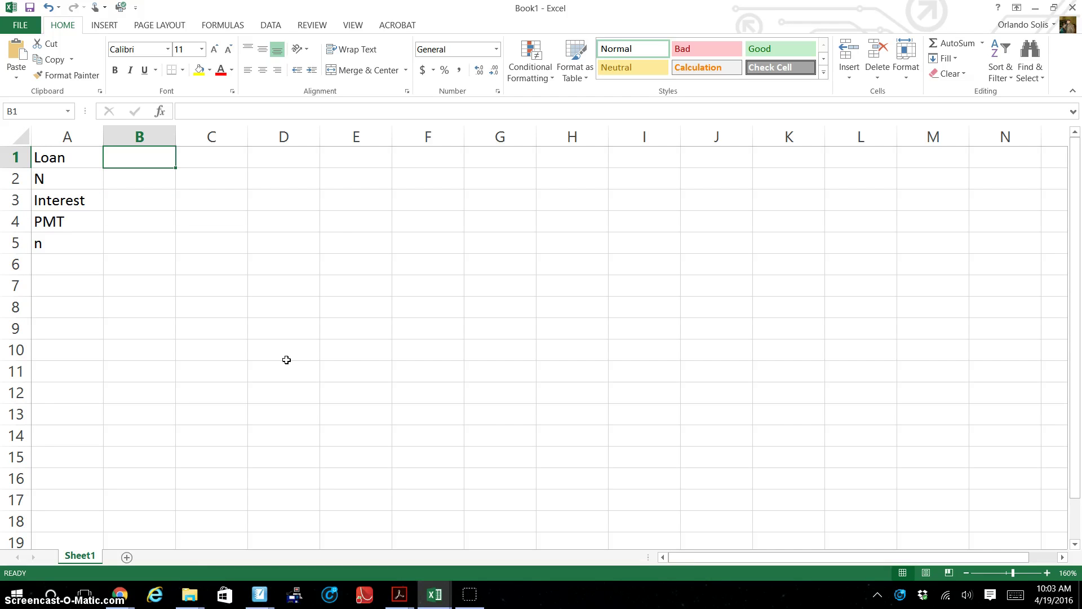
{"action": "type", "text": "24000"}
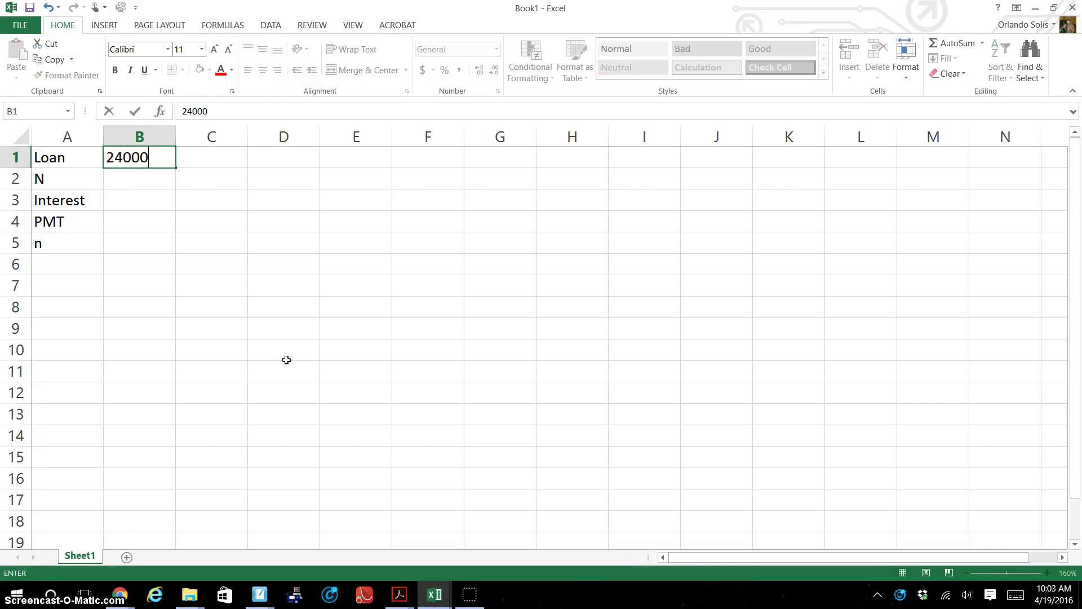
{"action": "key", "text": "Return"}
Step: Format the loan amount in cell B1 with the dollar accounting number format
{"action": "left_click", "coordinate": [162, 161]}
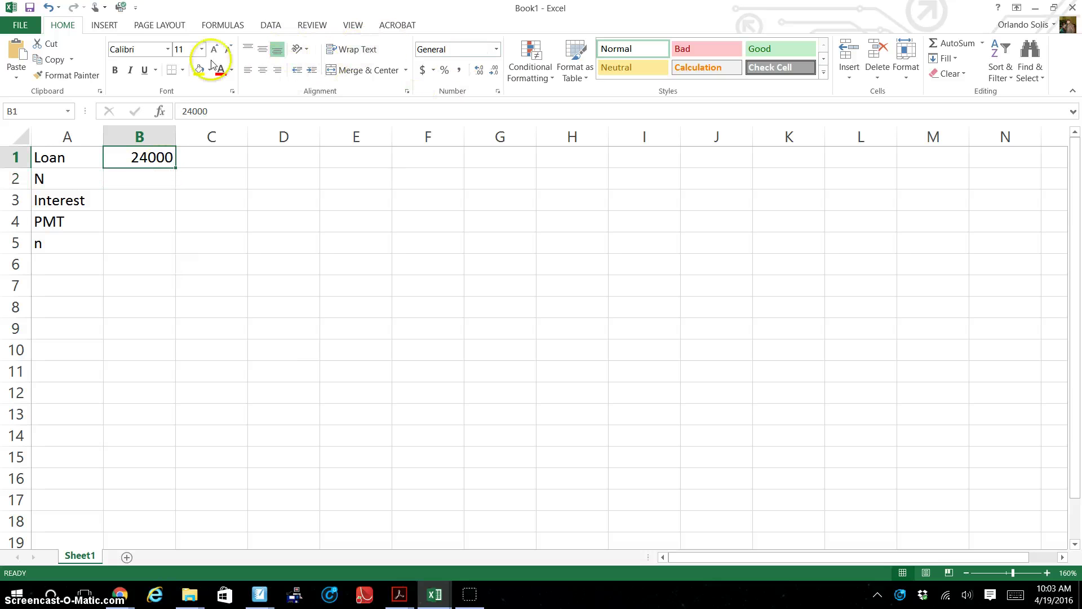
{"action": "mouse_move", "coordinate": [137, 158]}
{"action": "left_mouse_down"}
{"action": "mouse_move", "coordinate": [144, 210]}
{"action": "mouse_move", "coordinate": [157, 157]}
{"action": "left_mouse_up"}
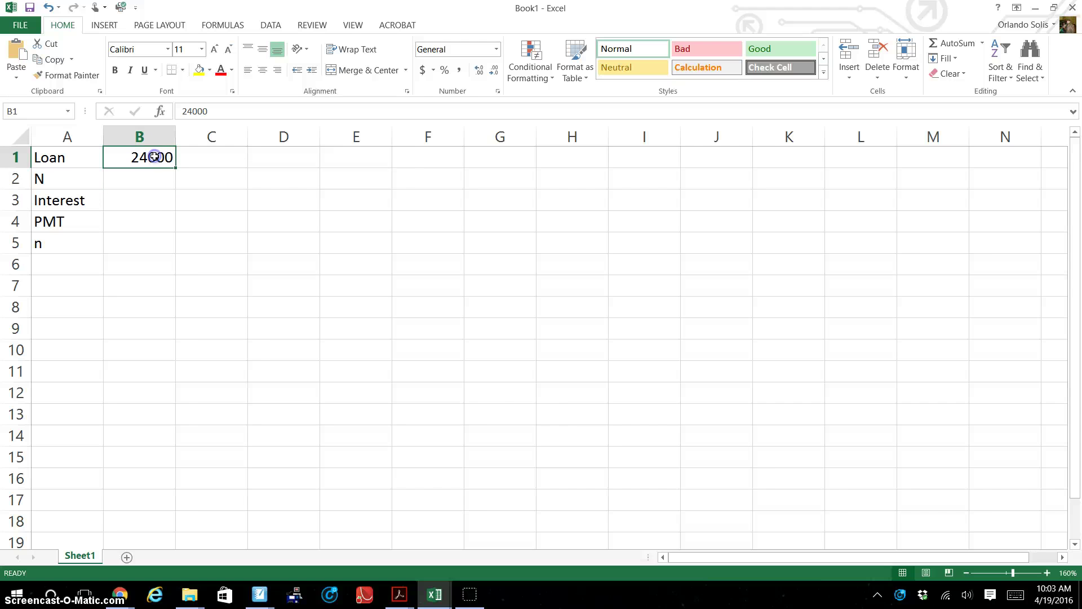
{"action": "left_click", "coordinate": [420, 68]}
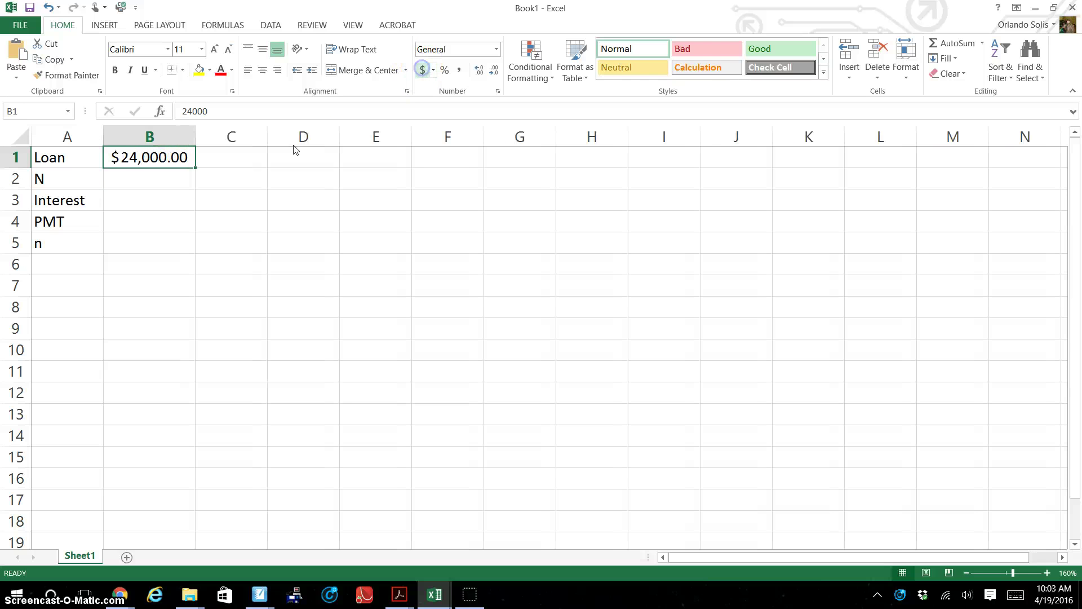
Step: Enter 36 in cell B2 for N and 5% in cell B3 for the interest
{"action": "left_click", "coordinate": [186, 176]}
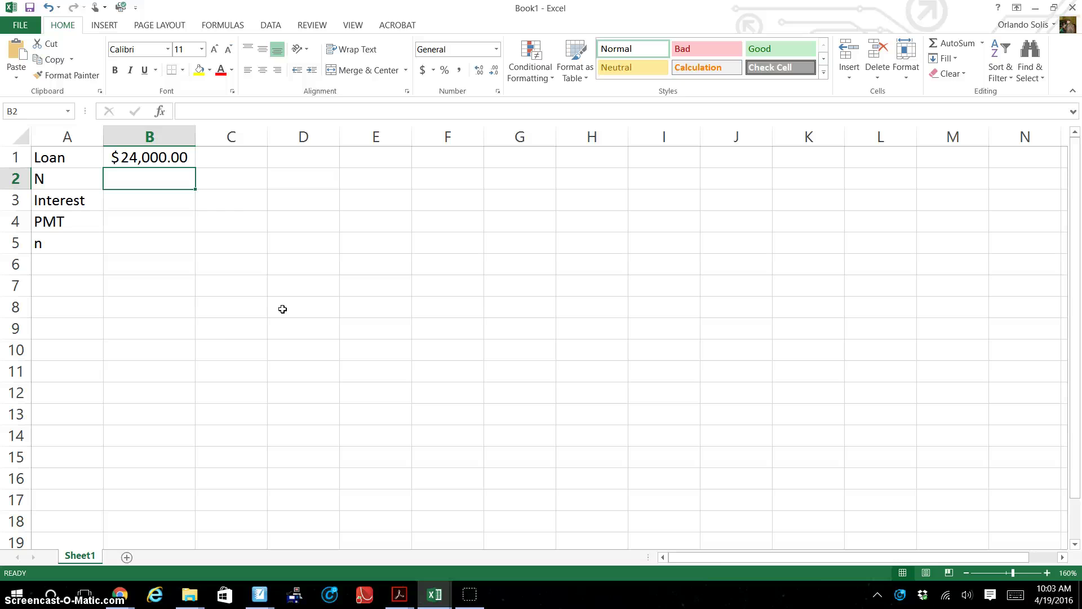
{"action": "type", "text": "36"}
{"action": "key", "text": "Return"}
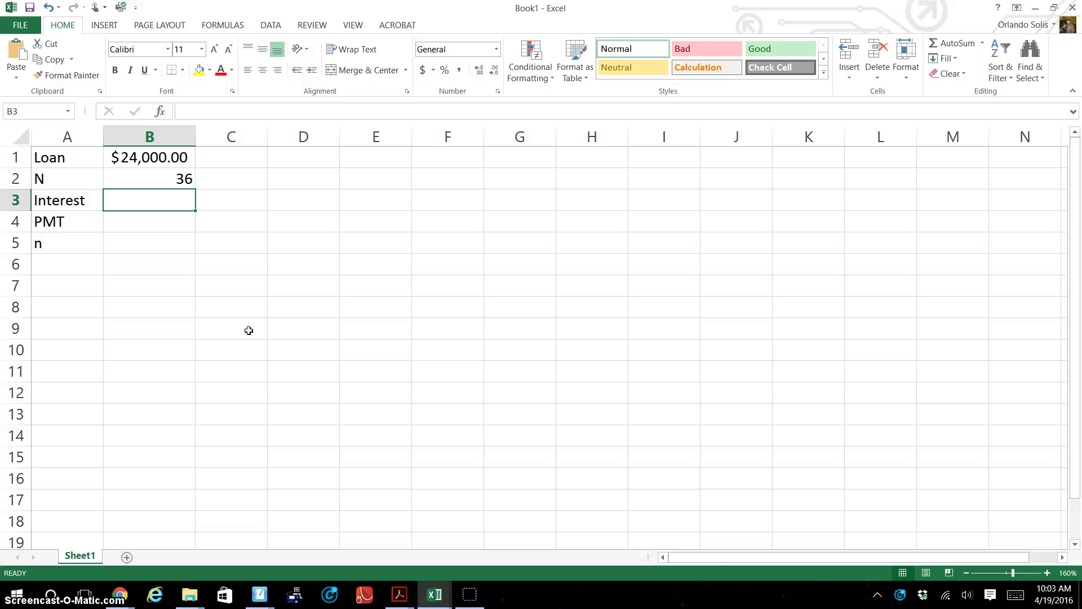
{"action": "type", "text": "5"}
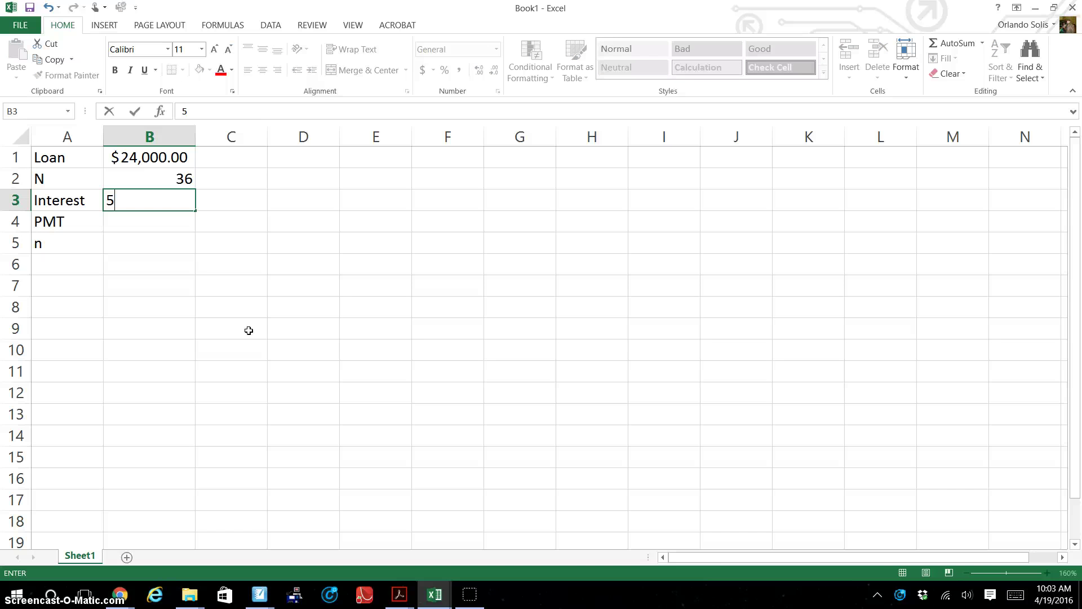
{"action": "type", "text": "%"}
{"action": "key", "text": "Return"}
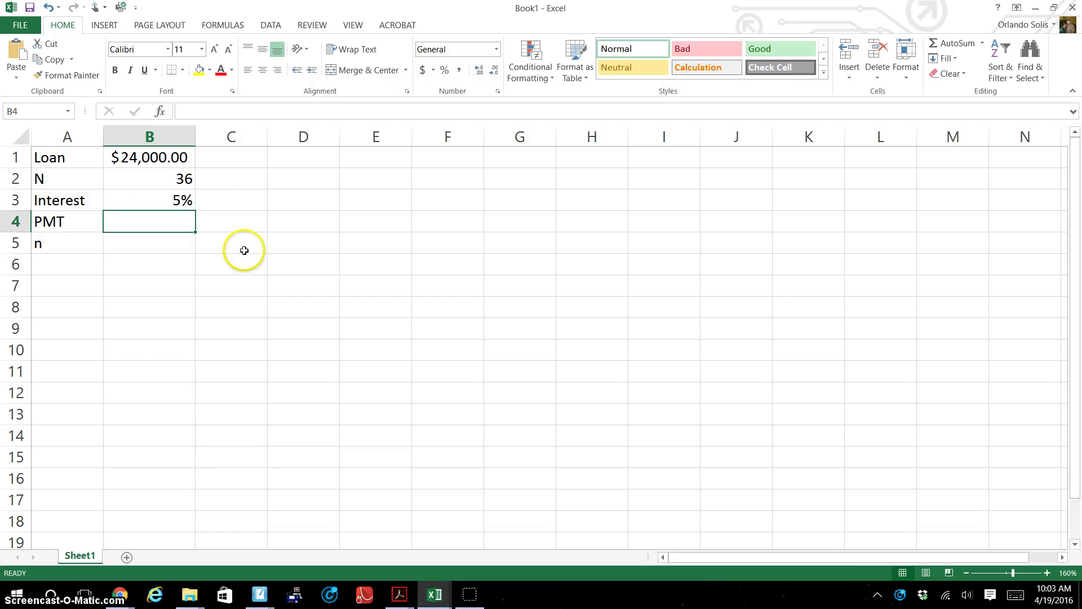
{"action": "left_click", "coordinate": [179, 200]}
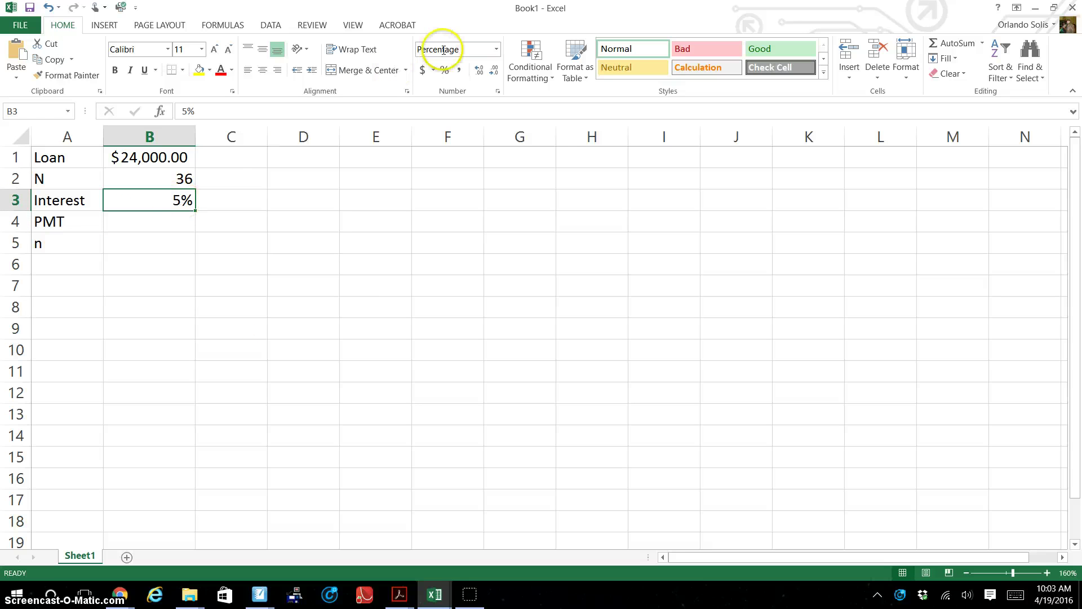
Step: Swap the last two row labels so that A4 reads n and A5 reads PMT
{"action": "left_click", "coordinate": [166, 224]}
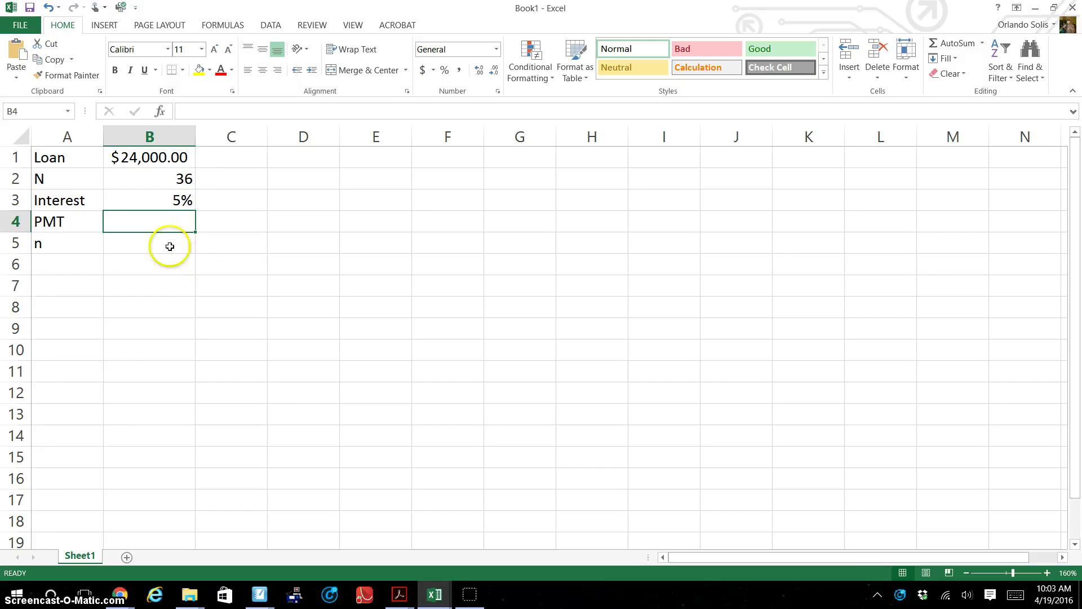
{"action": "left_click", "coordinate": [59, 224]}
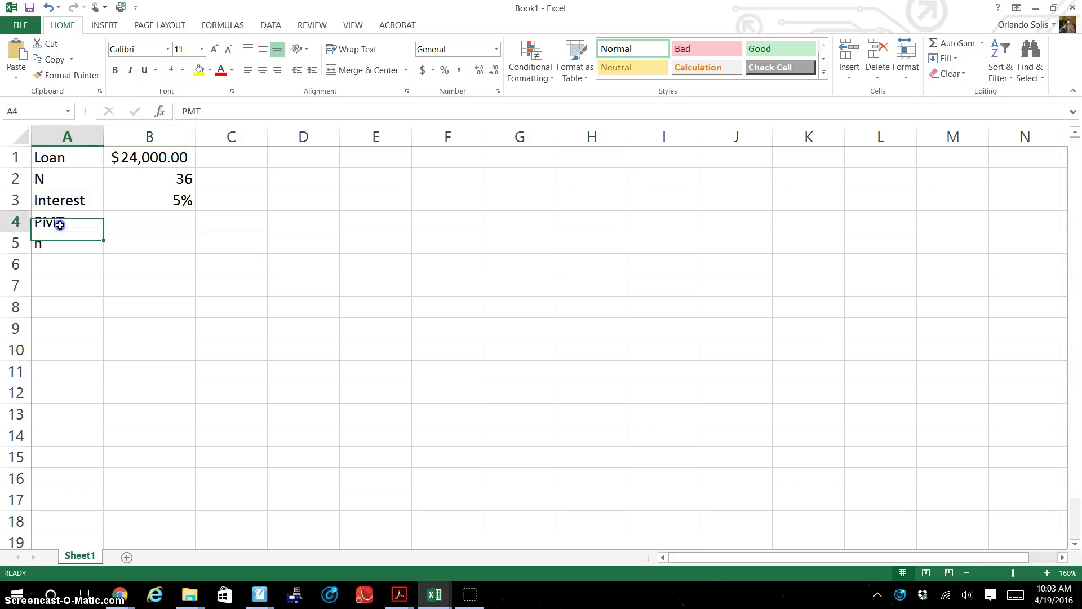
{"action": "type", "text": "n"}
{"action": "key", "text": "Return"}
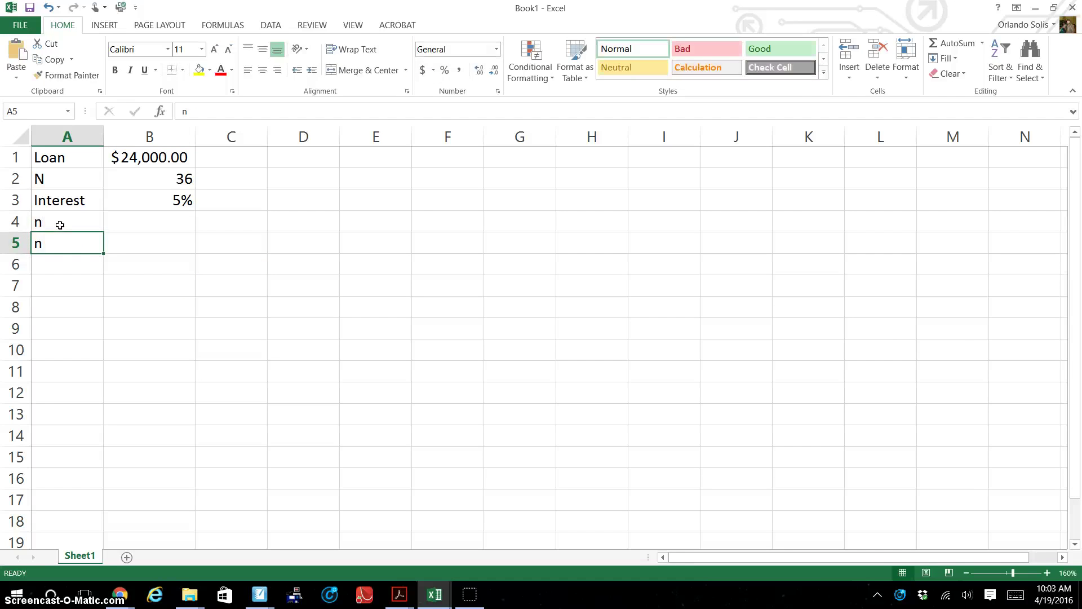
{"action": "type", "text": "PMT"}
Step: Enter 12 in cell B4 as the value for n
{"action": "key", "text": "Tab"}
{"action": "key", "text": "Up"}
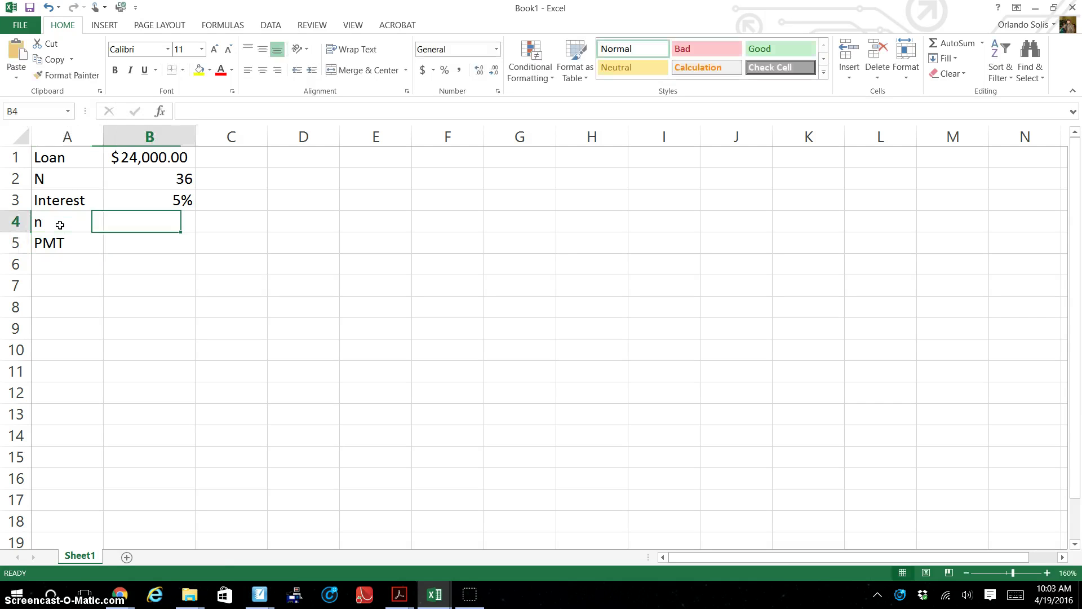
{"action": "type", "text": "12"}
{"action": "key", "text": "Return"}
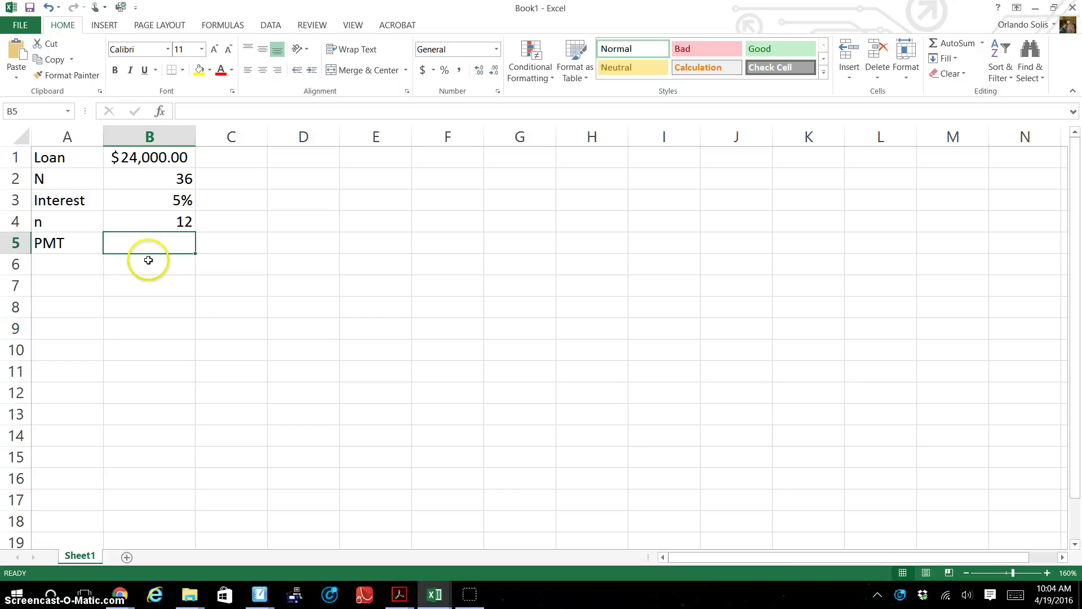
Step: Insert the PMT function in cell B5 and move its arguments dialog clear of the loan data
{"action": "left_click", "coordinate": [161, 112]}
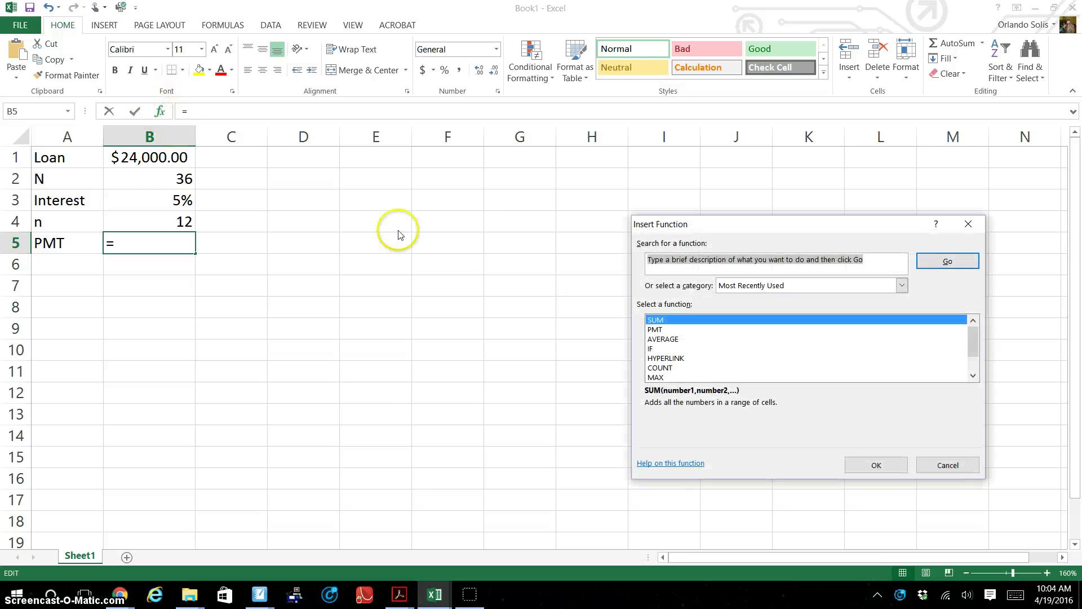
{"action": "left_click", "coordinate": [660, 329]}
{"action": "left_click", "coordinate": [885, 464]}
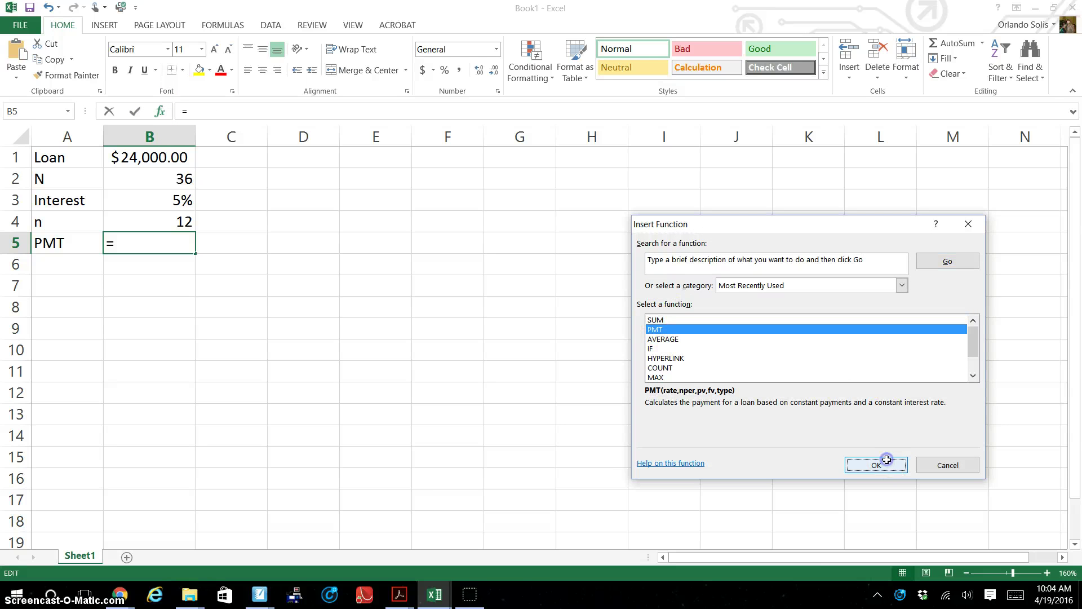
{"action": "left_click_drag", "start_coordinate": [645, 234], "coordinate": [375, 168]}
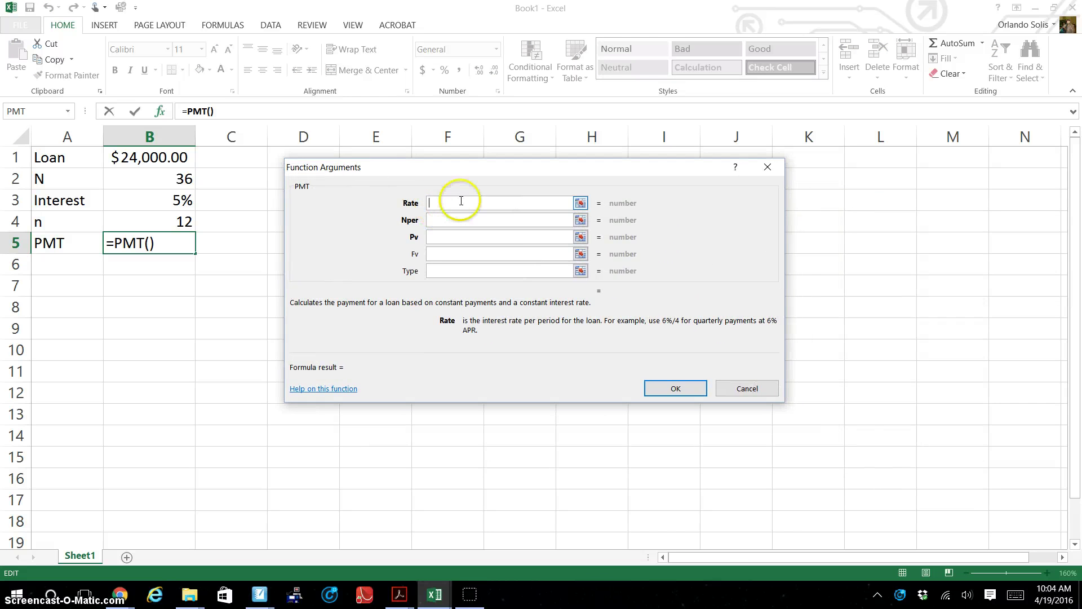
Step: Set the PMT function's Rate argument to B3/12 and its Nper argument to B2
{"action": "left_click", "coordinate": [158, 200]}
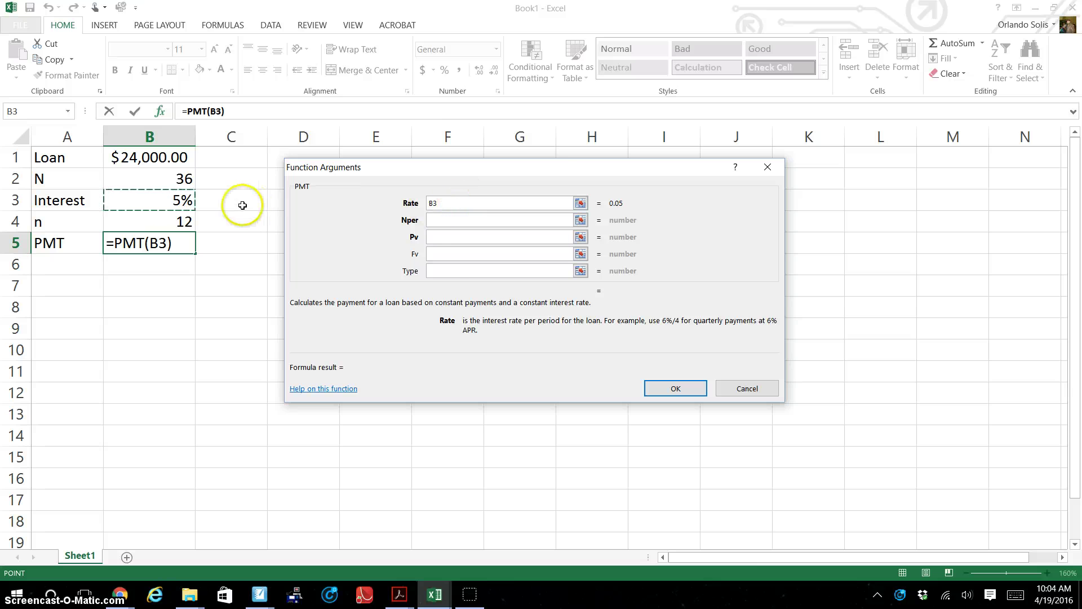
{"action": "left_click", "coordinate": [451, 205]}
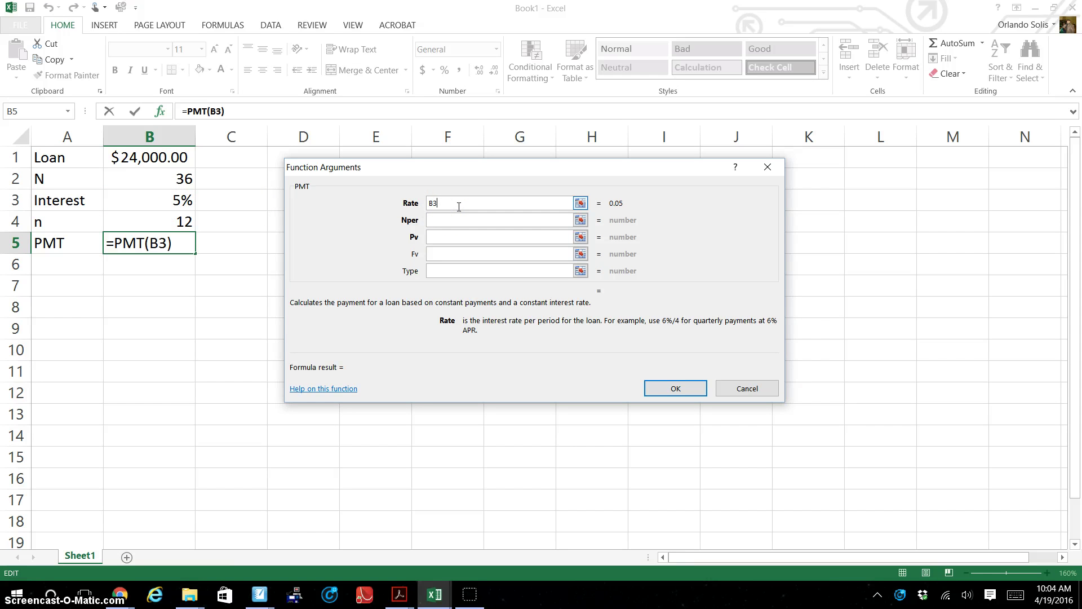
{"action": "type", "text": "/12"}
{"action": "left_click", "coordinate": [484, 220]}
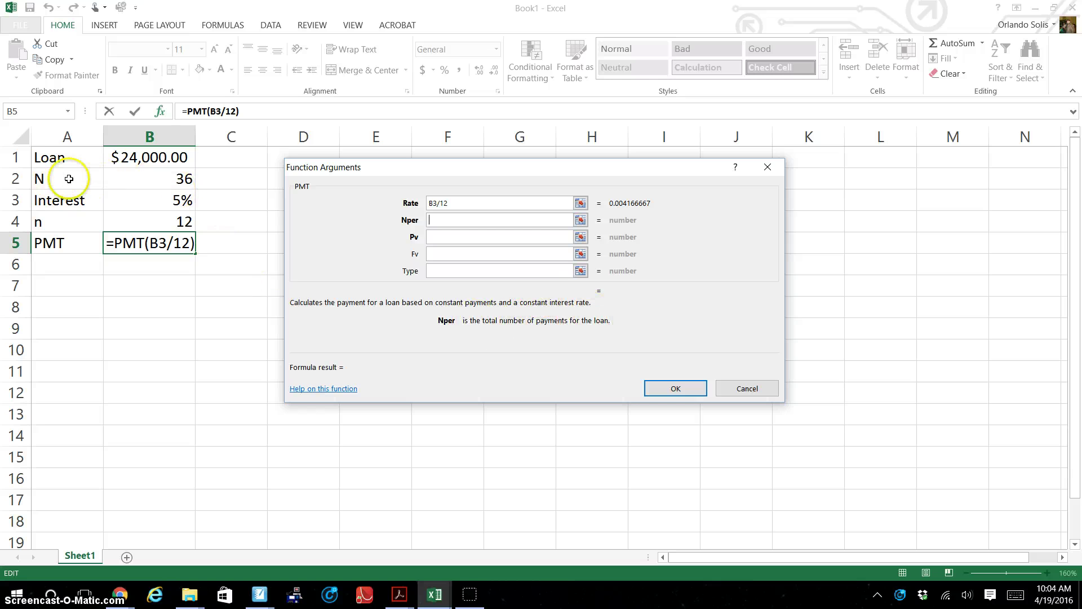
{"action": "left_click", "coordinate": [163, 178]}
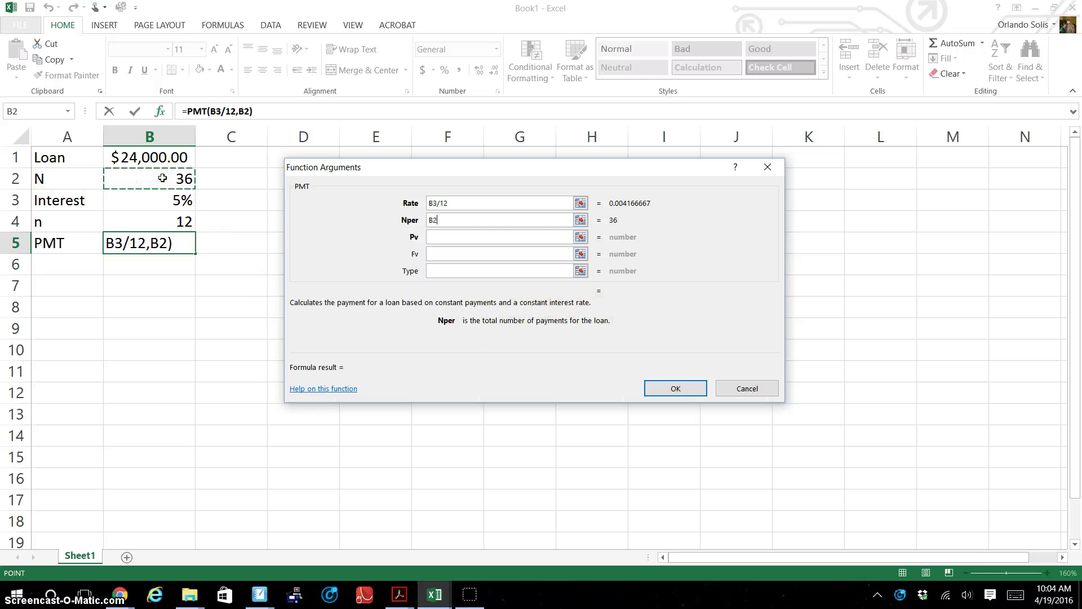
Step: Set the PMT function's Pv argument to B1 and its Fv argument to 0, and accept the formula
{"action": "left_click", "coordinate": [460, 237]}
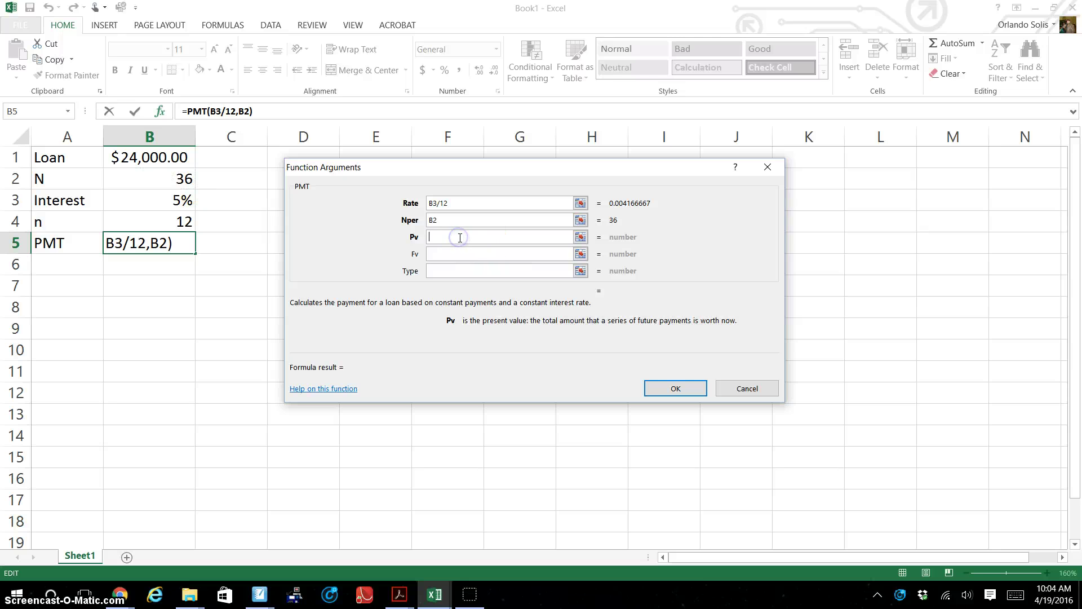
{"action": "left_click", "coordinate": [145, 155]}
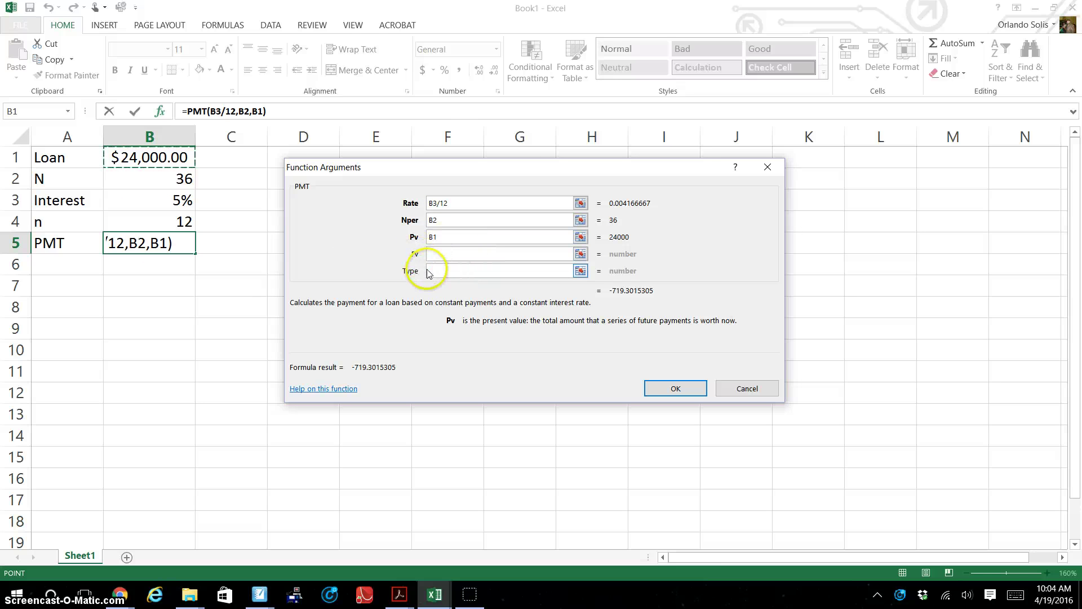
{"action": "left_click", "coordinate": [435, 254]}
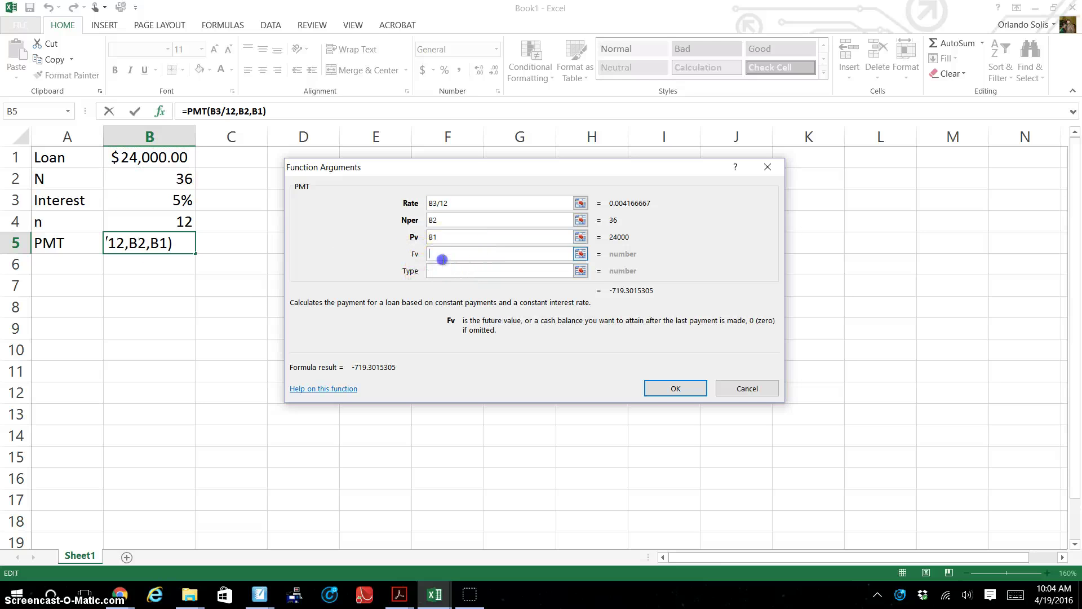
{"action": "left_click", "coordinate": [664, 388]}
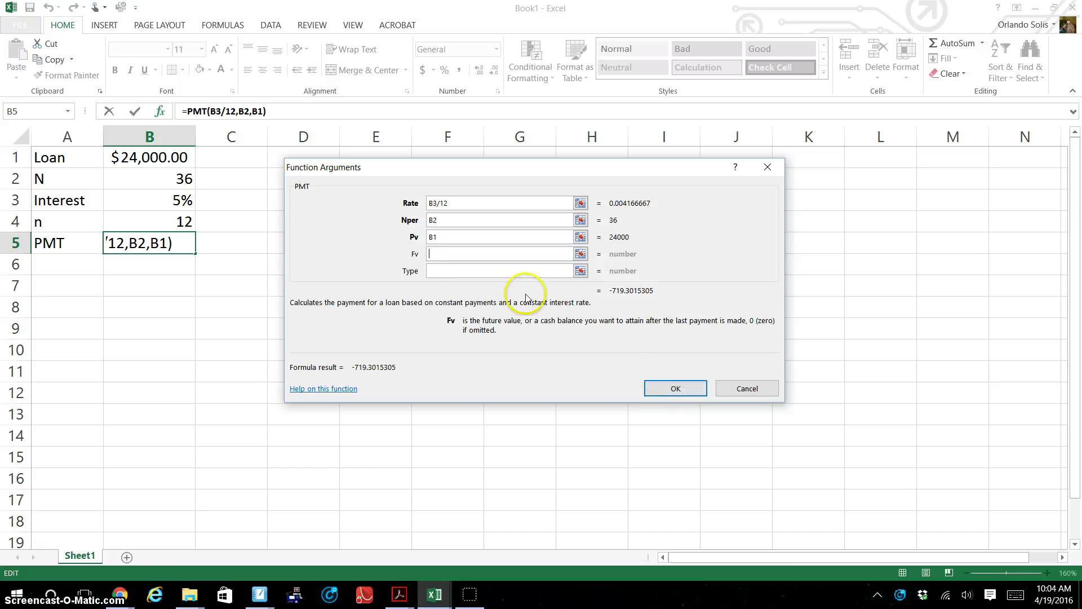
{"action": "left_click", "coordinate": [459, 254]}
{"action": "type", "text": "0"}
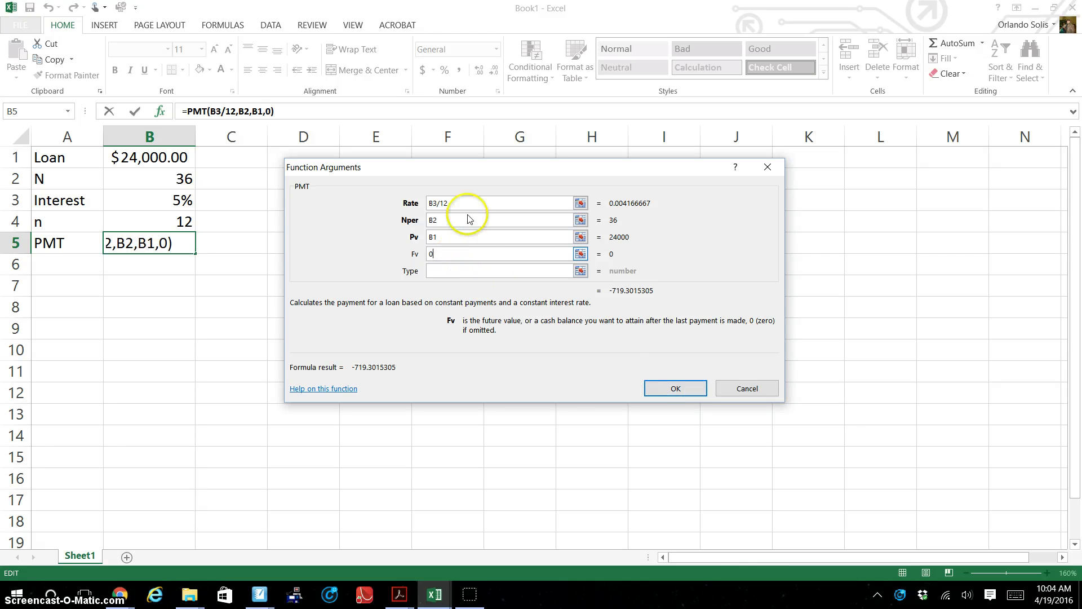
{"action": "left_click", "coordinate": [671, 387]}
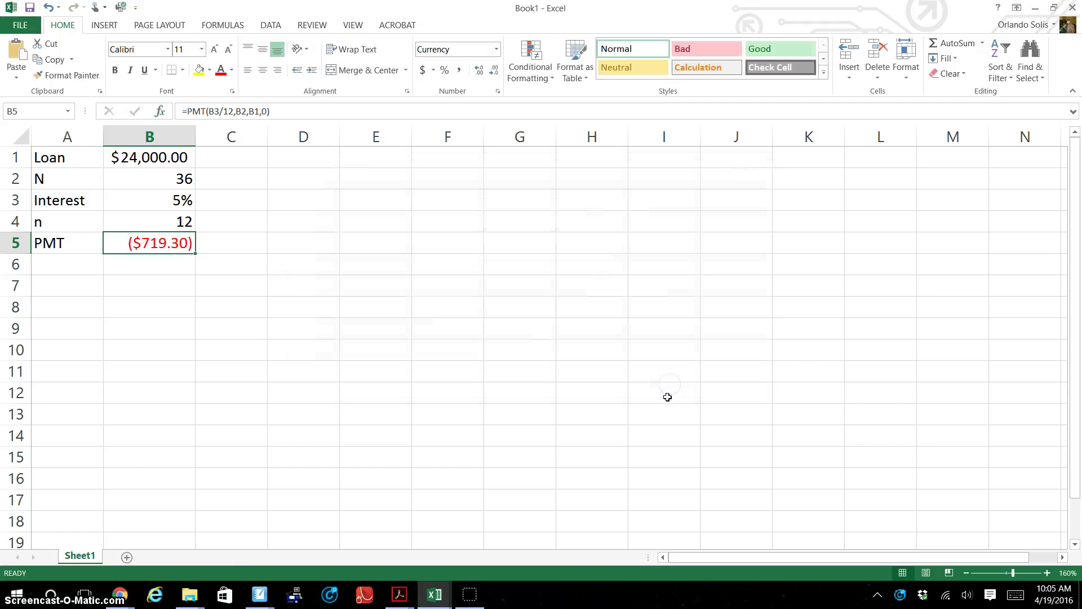
{"action": "left_click", "coordinate": [142, 245]}
{"action": "double_click", "coordinate": [142, 245]}
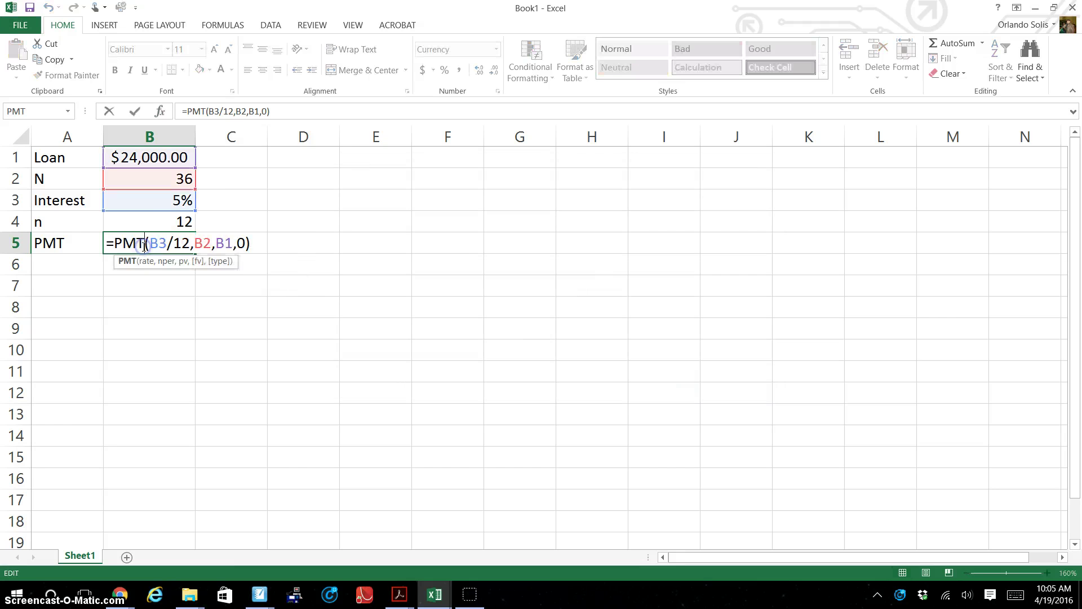
{"action": "left_click", "coordinate": [110, 243]}
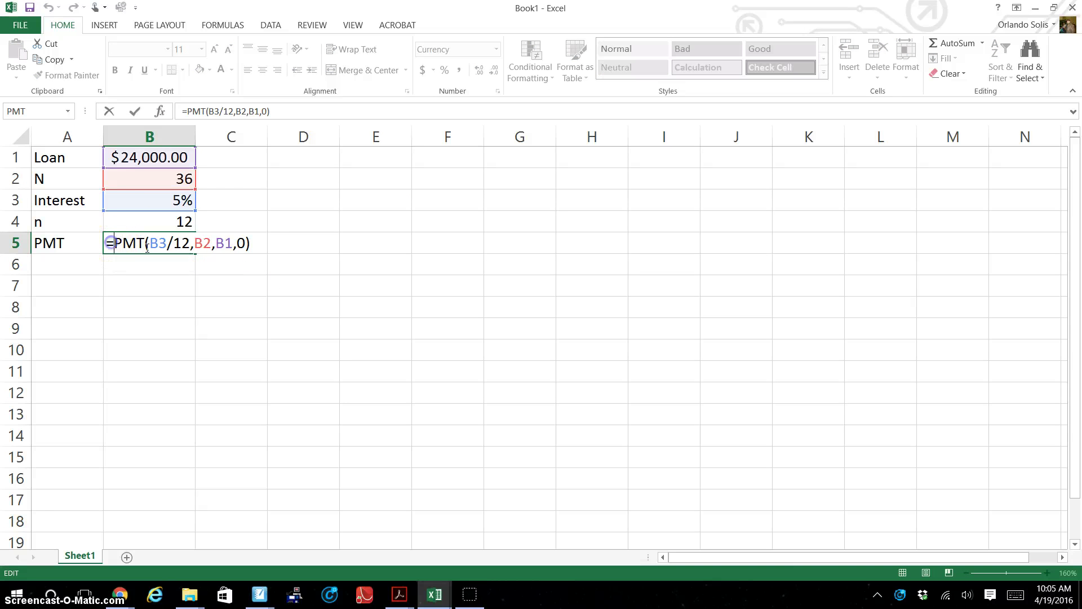
{"action": "left_click", "coordinate": [112, 243]}
{"action": "left_click", "coordinate": [131, 268]}
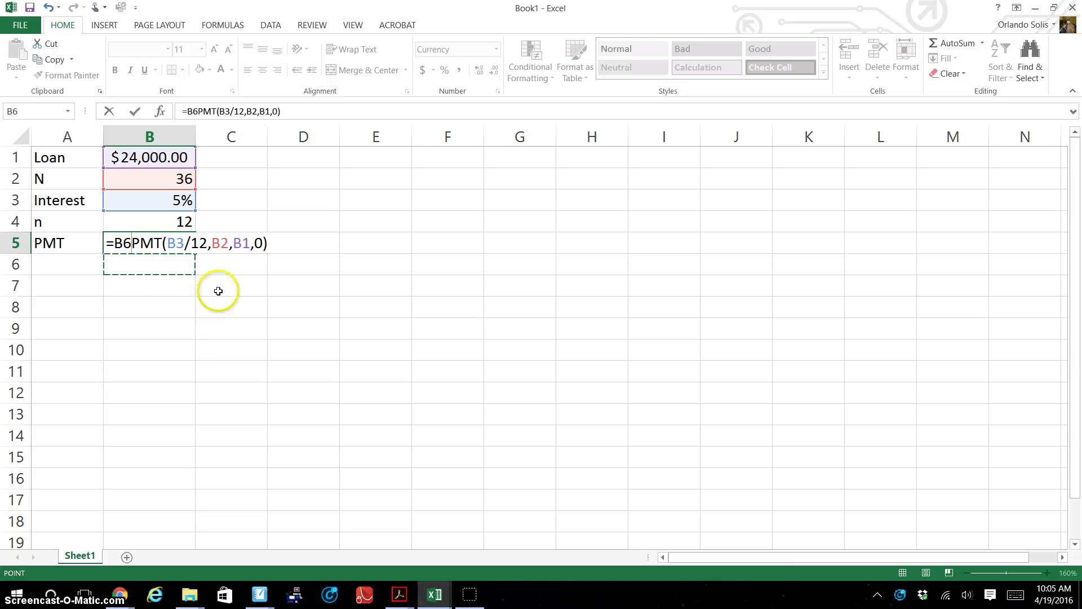
{"action": "key", "text": "BackSpace"}
{"action": "key", "text": "BackSpace"}
{"action": "key", "text": "Return"}
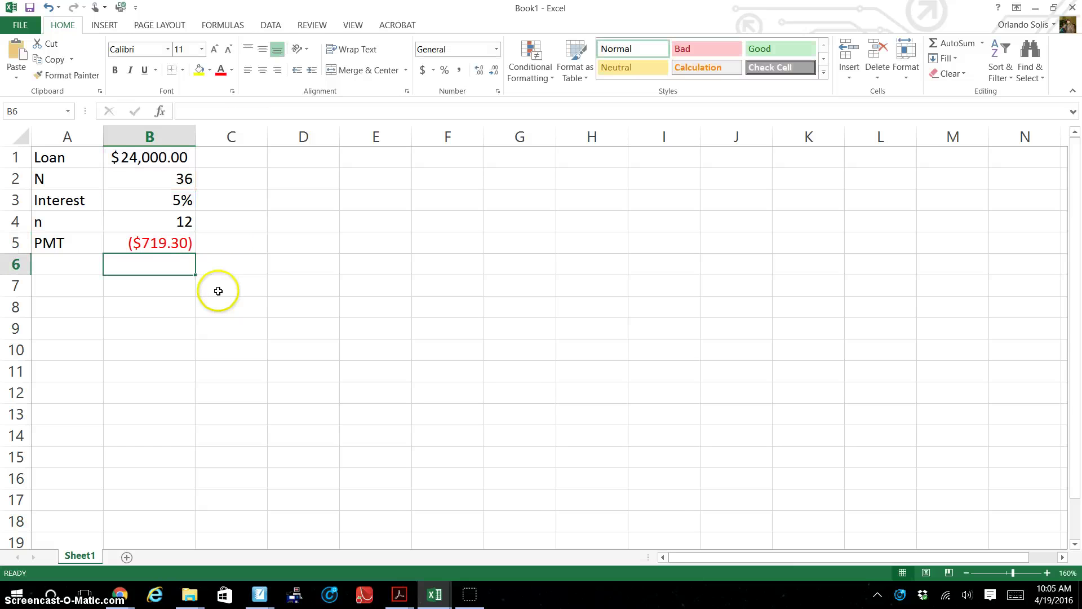
Step: Negate the payment formula in B5 by putting a minus sign before PMT, giving =-PMT(B3/12,B2,B1,0)
{"action": "left_click", "coordinate": [130, 243]}
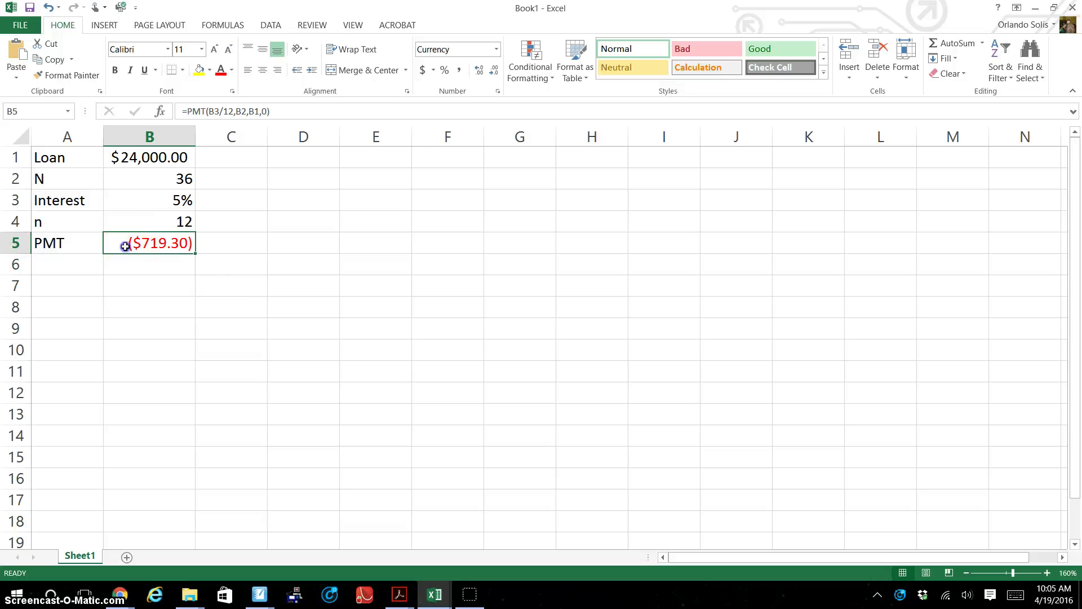
{"action": "double_click", "coordinate": [122, 247]}
{"action": "left_click", "coordinate": [113, 243]}
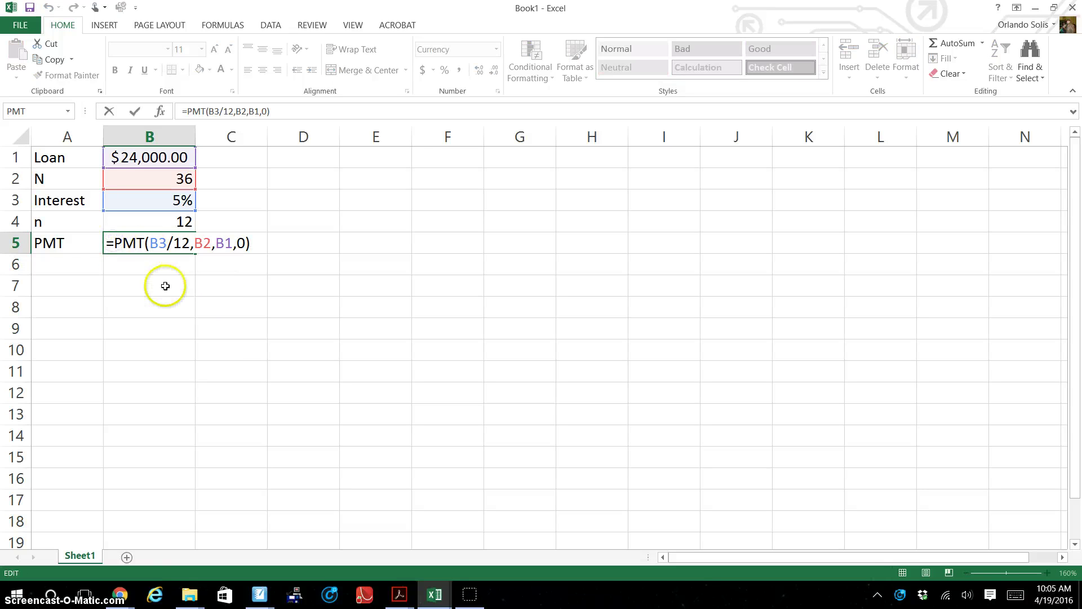
{"action": "type", "text": "-"}
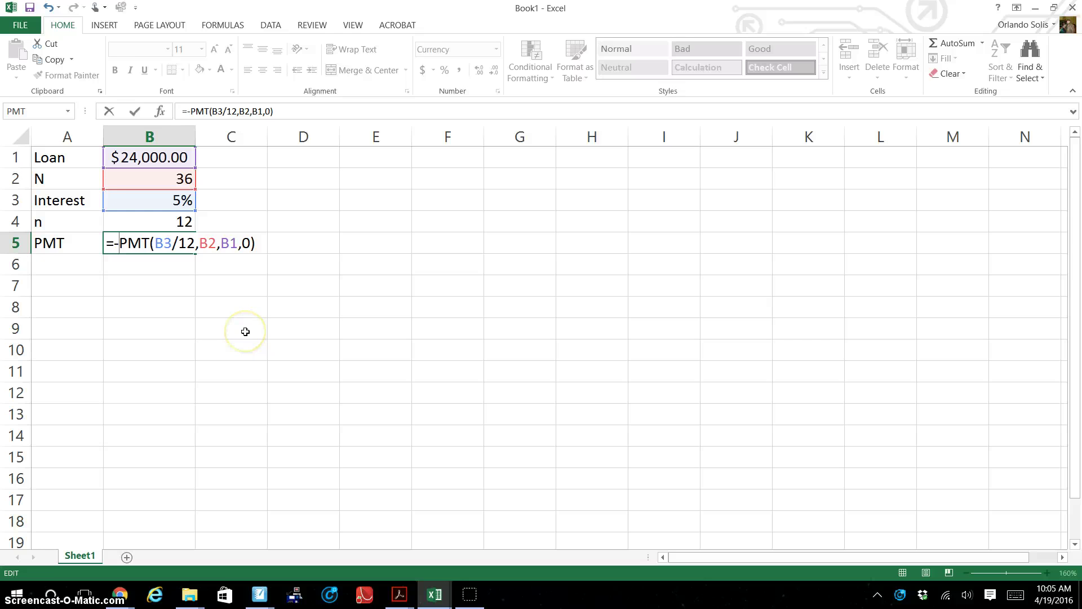
{"action": "key", "text": "Return"}
{"action": "left_click", "coordinate": [164, 251]}
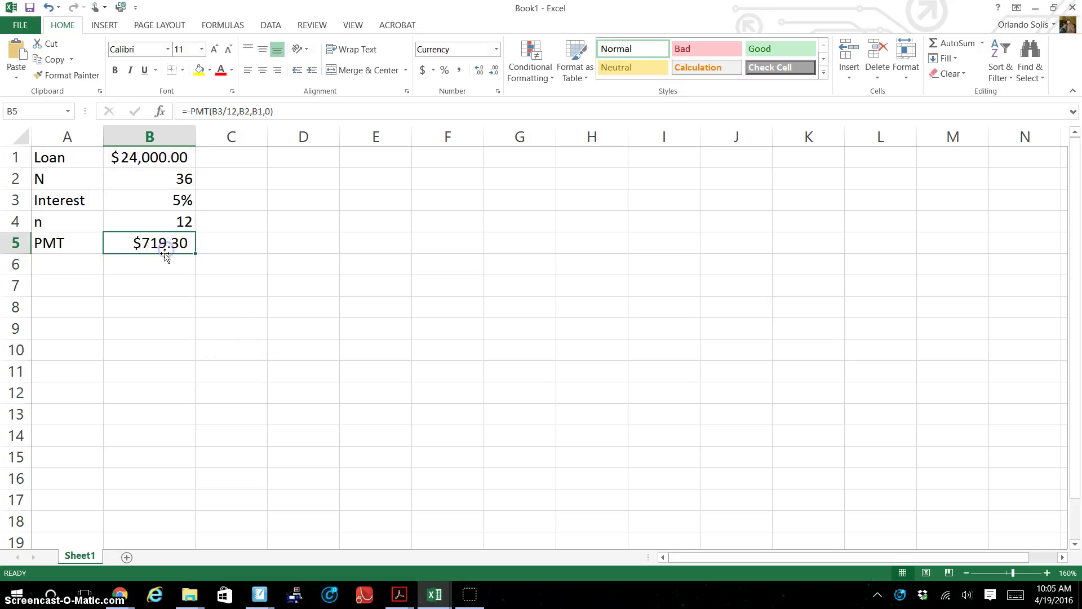
Step: Enter the column headings Month in A7 and Interest in B7
{"action": "left_click", "coordinate": [94, 285]}
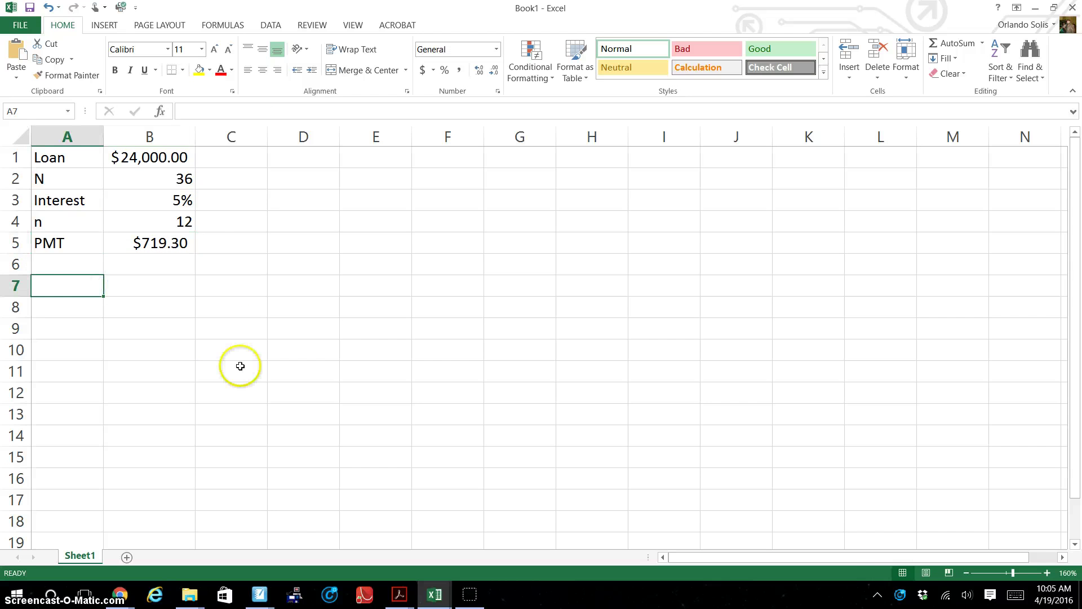
{"action": "type", "text": "Month"}
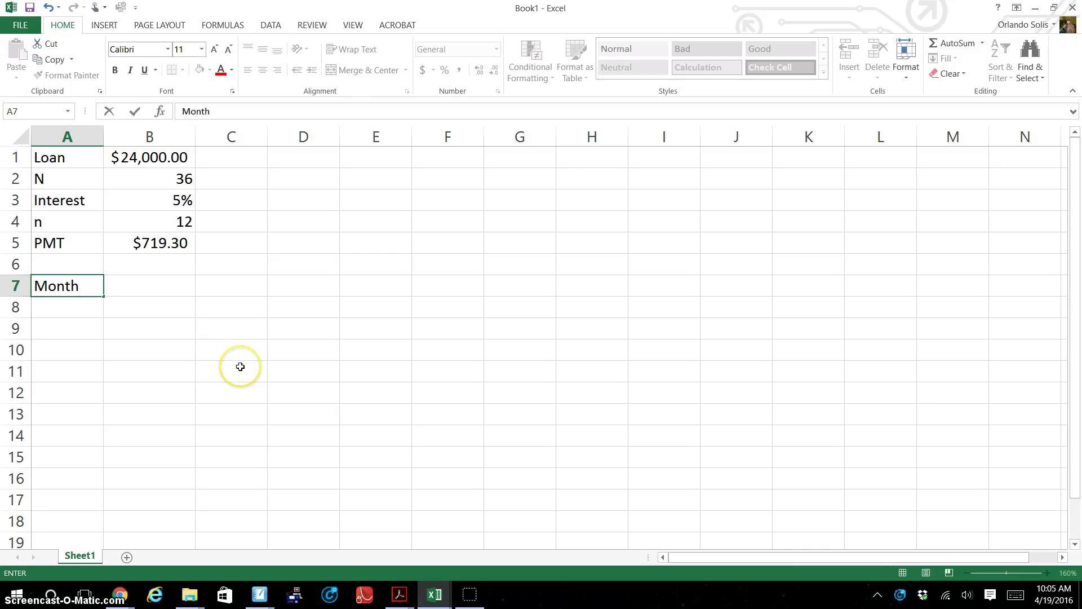
{"action": "type", "text": "s"}
{"action": "key", "text": "BackSpace"}
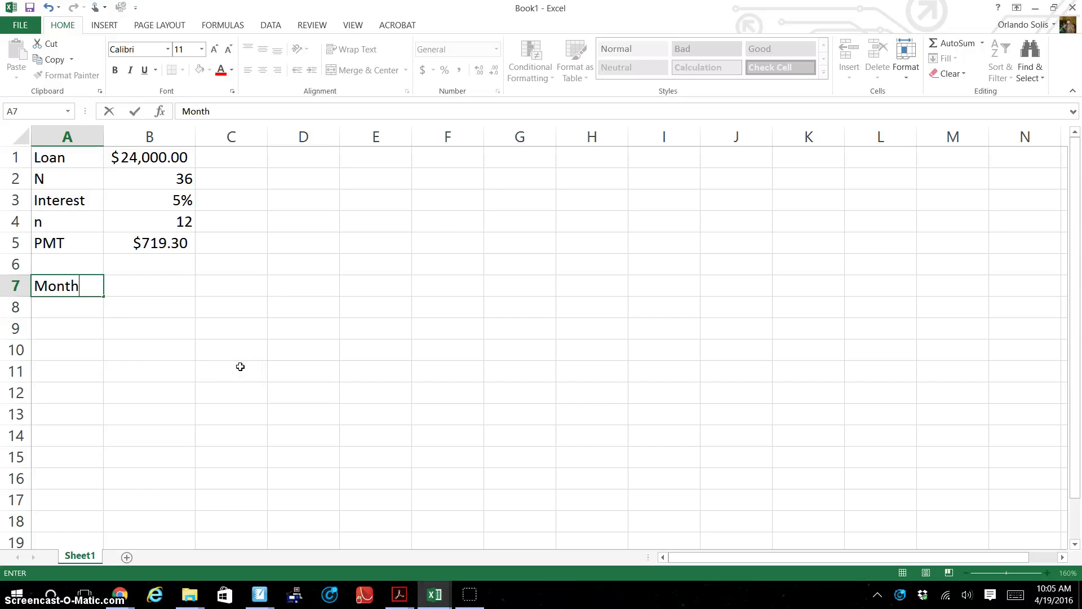
{"action": "key", "text": "Return"}
{"action": "key", "text": "Up"}
{"action": "key", "text": "Right"}
{"action": "type", "text": "Inte"}
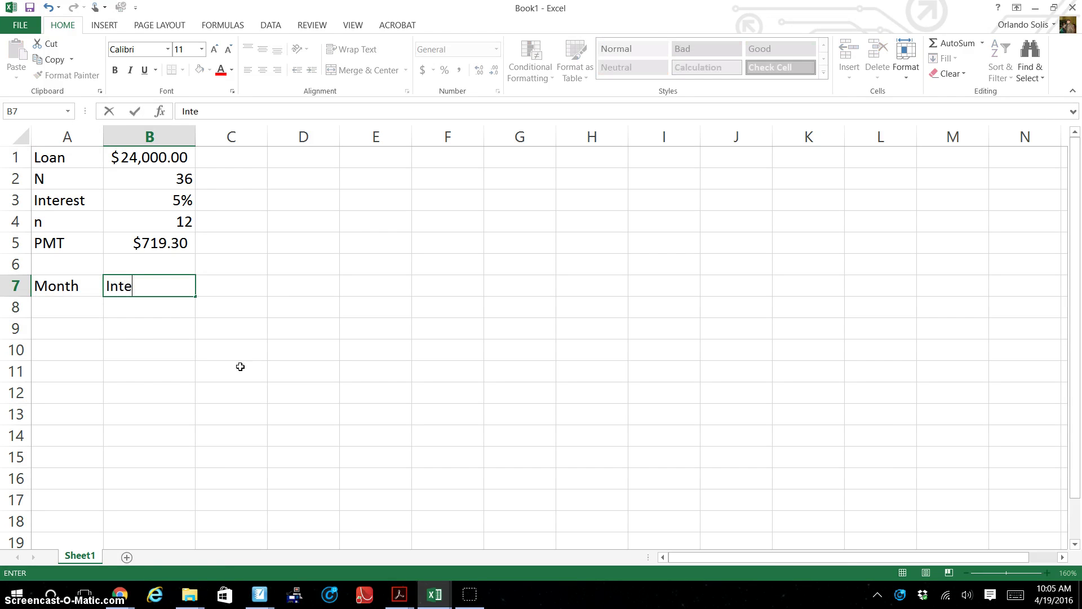
{"action": "type", "text": "rest"}
{"action": "key", "text": "Return"}
Step: Enter the column headings Principal in C7 and Balance in D7, correcting any spelling slip
{"action": "key", "text": "Up"}
{"action": "key", "text": "Right"}
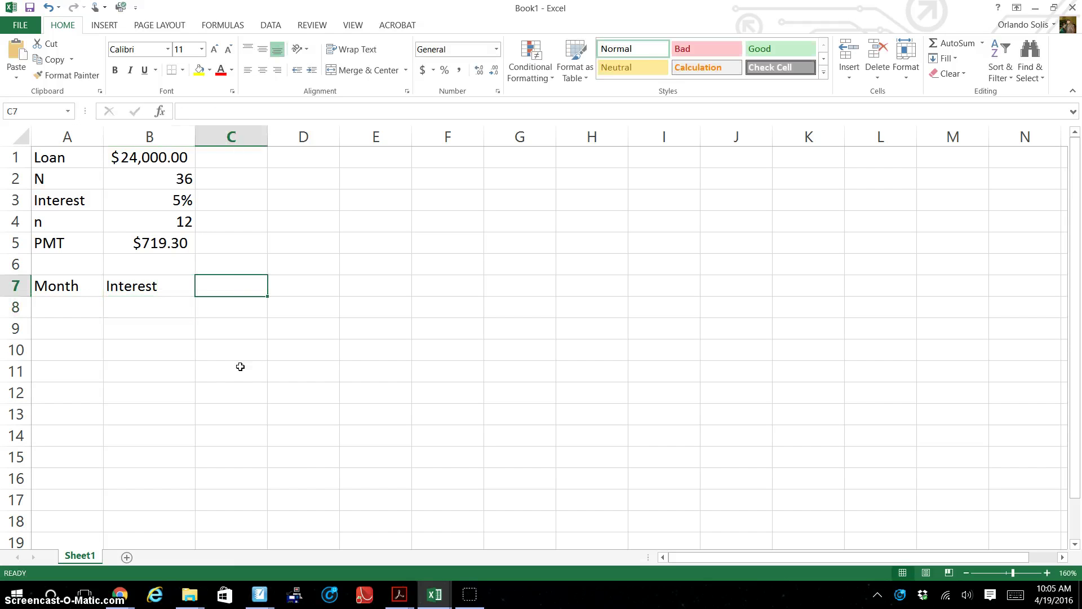
{"action": "type", "text": "Prin"}
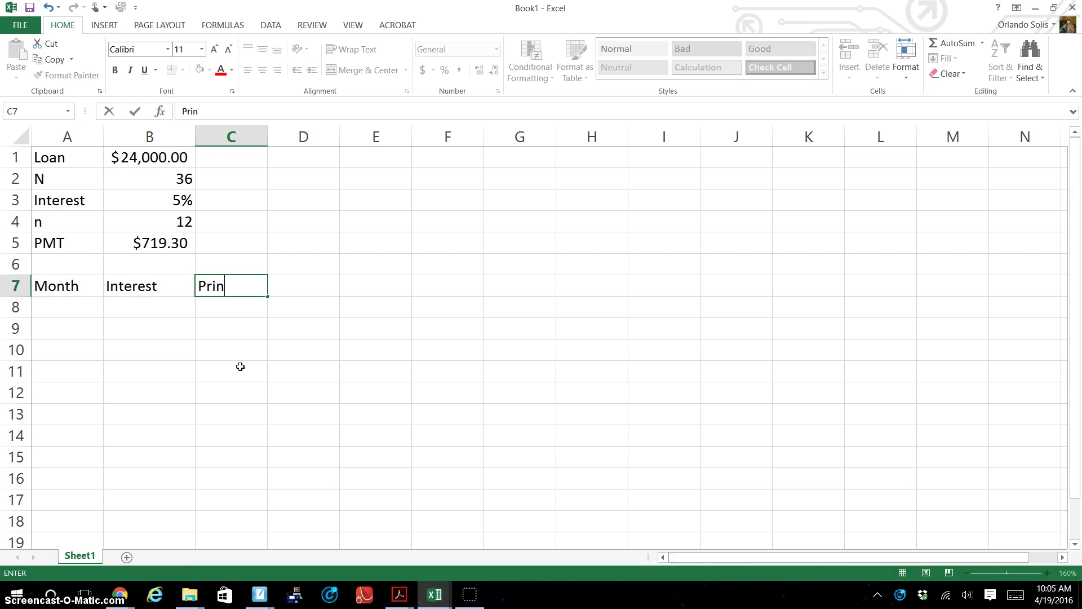
{"action": "type", "text": "cipla"}
{"action": "key", "text": "Return"}
{"action": "key", "text": "Up"}
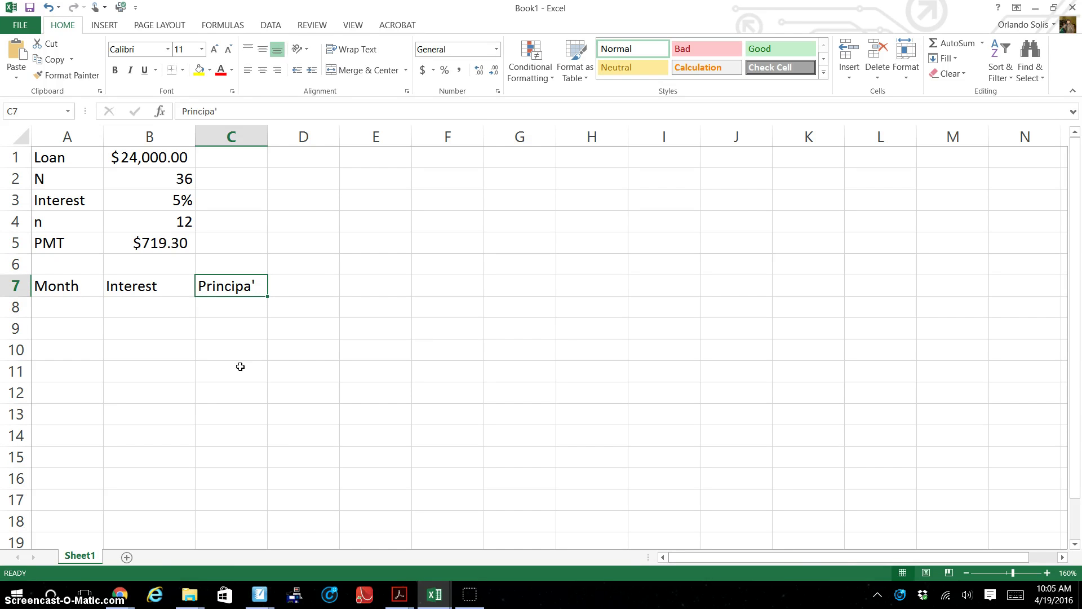
{"action": "double_click", "coordinate": [250, 286]}
{"action": "key", "text": "BackSpace"}
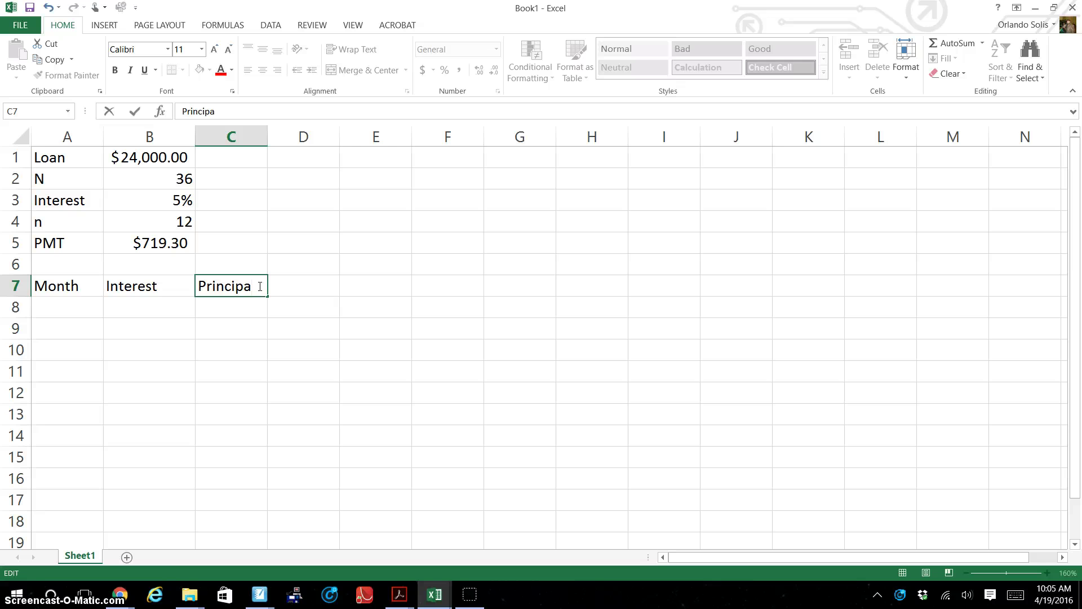
{"action": "key", "text": "Up"}
{"action": "key", "text": "Right"}
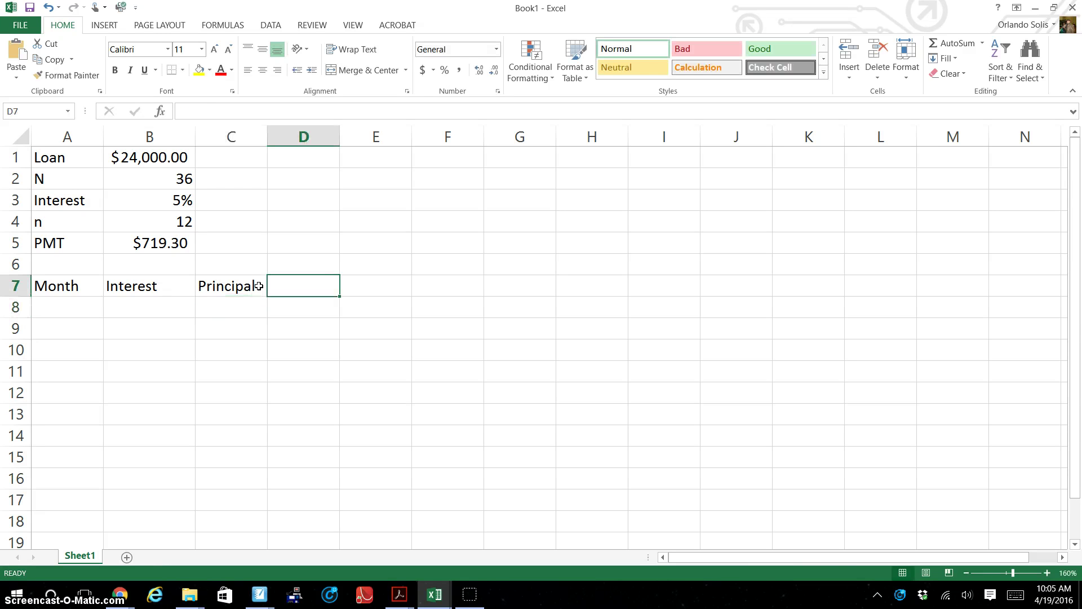
{"action": "type", "text": "Bal"}
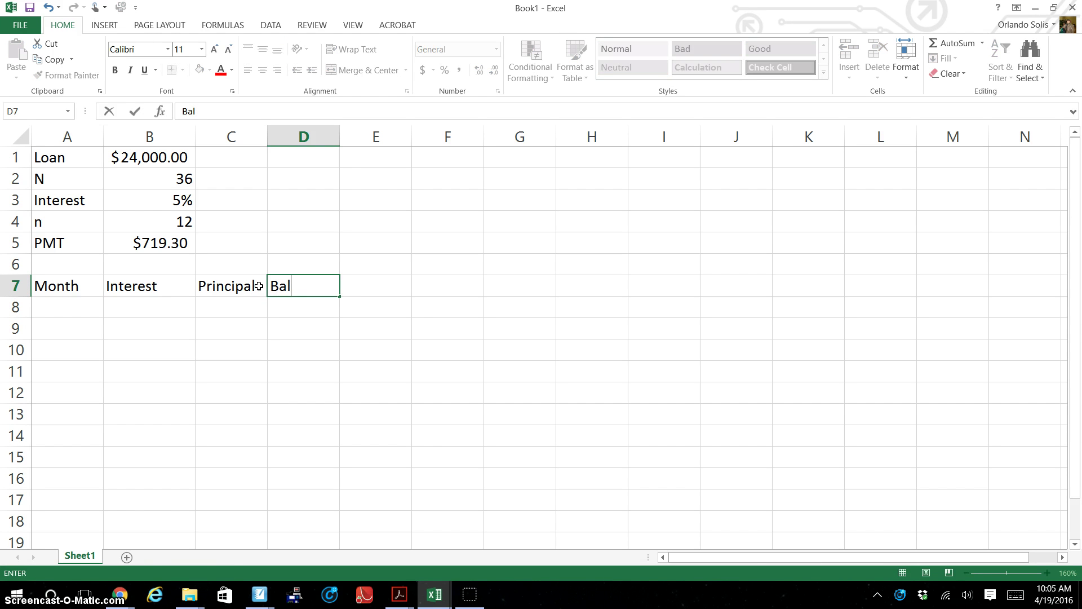
{"action": "type", "text": "ance"}
{"action": "key", "text": "Return"}
Step: Enter 0 in A8 as the first month number of the schedule
{"action": "key", "text": "Left"}
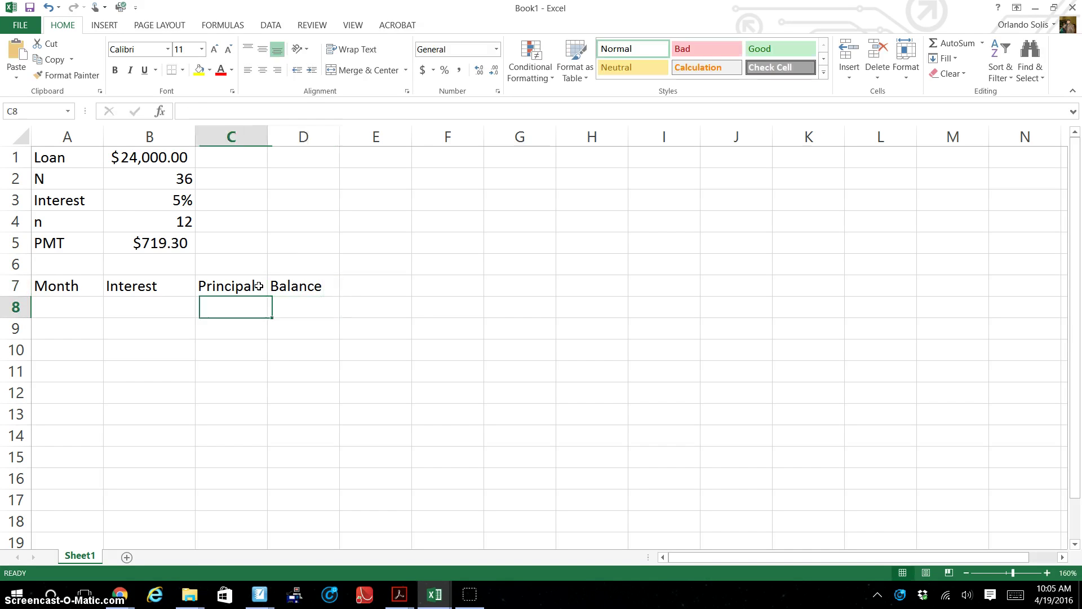
{"action": "key", "text": "Left"}
{"action": "key", "text": "Left"}
{"action": "type", "text": "0"}
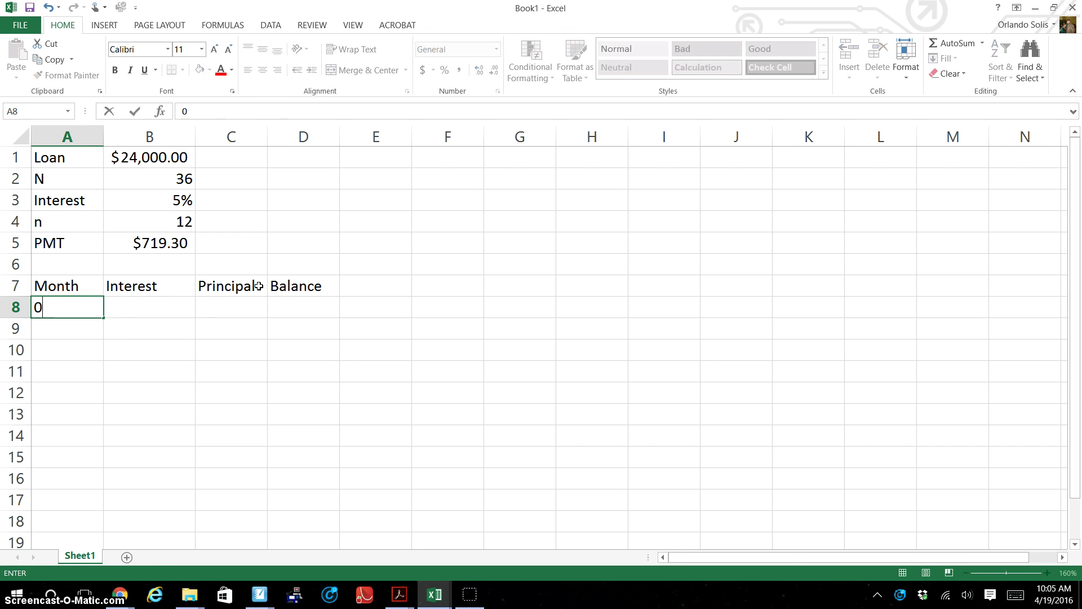
{"action": "key", "text": "Tab"}
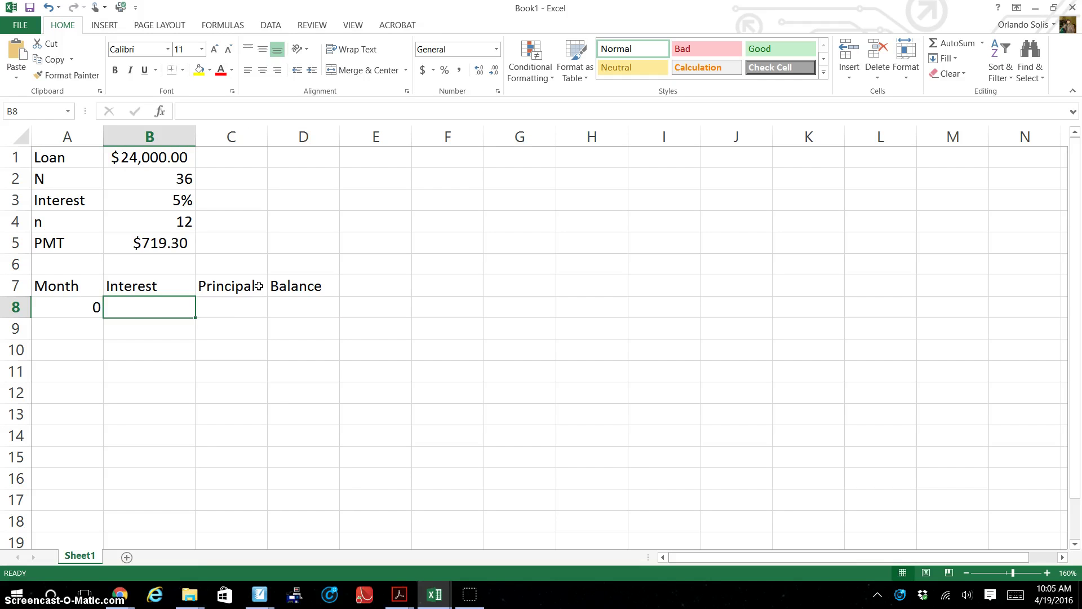
Step: Leave Interest and Principal empty for month 0 and link the balance in D8 to the loan amount with =B1
{"action": "left_click", "coordinate": [149, 311]}
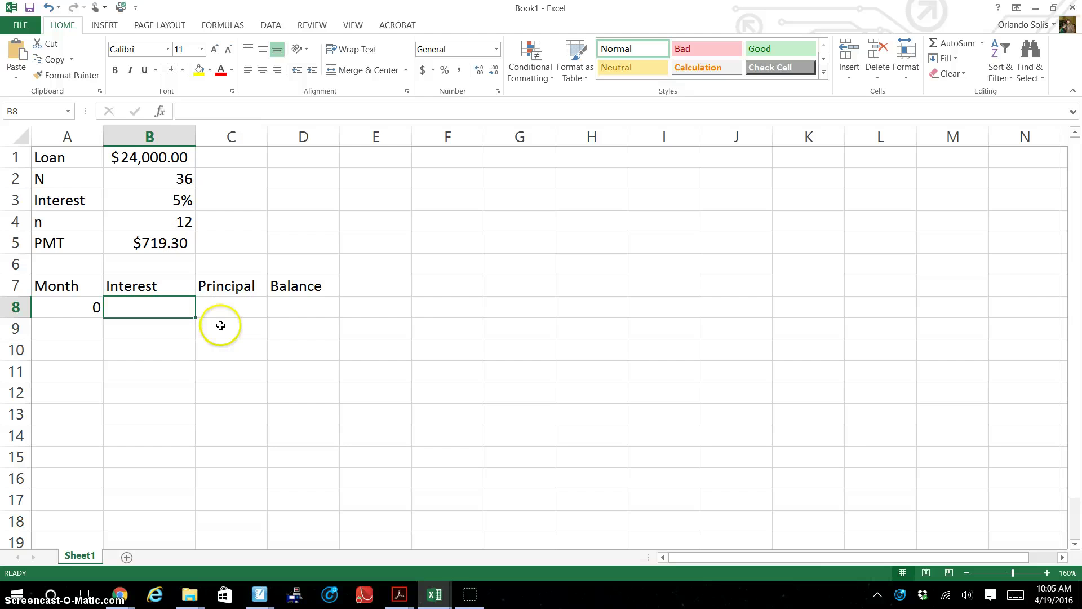
{"action": "key", "text": "Tab"}
{"action": "key", "text": "Tab"}
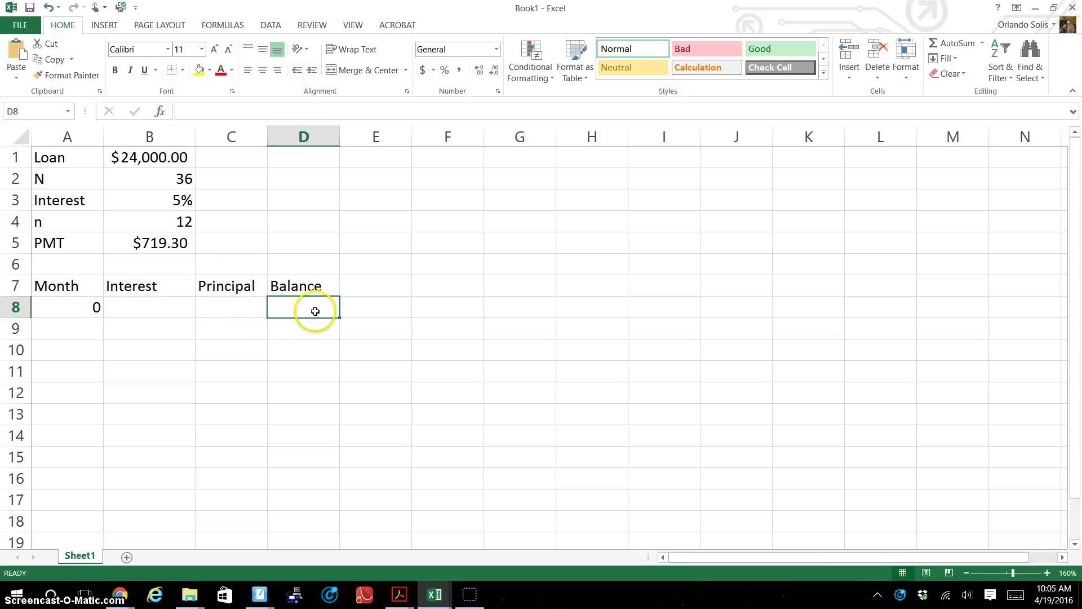
{"action": "type", "text": "="}
{"action": "left_click", "coordinate": [149, 154]}
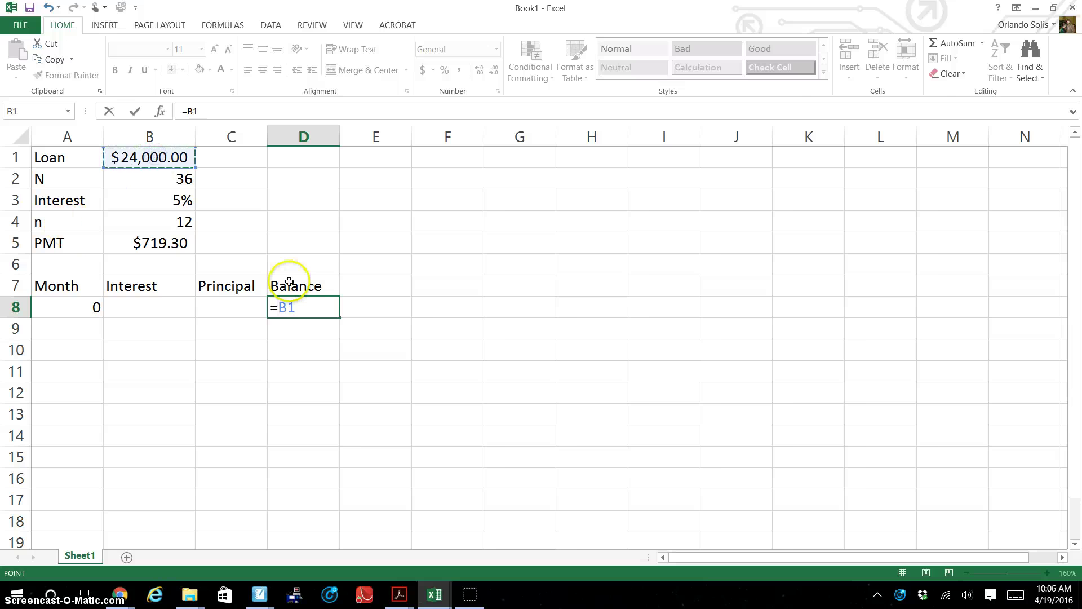
{"action": "key", "text": "Return"}
Step: Enter a formula in A9 that adds 1 to the month number in A8
{"action": "key", "text": "Up"}
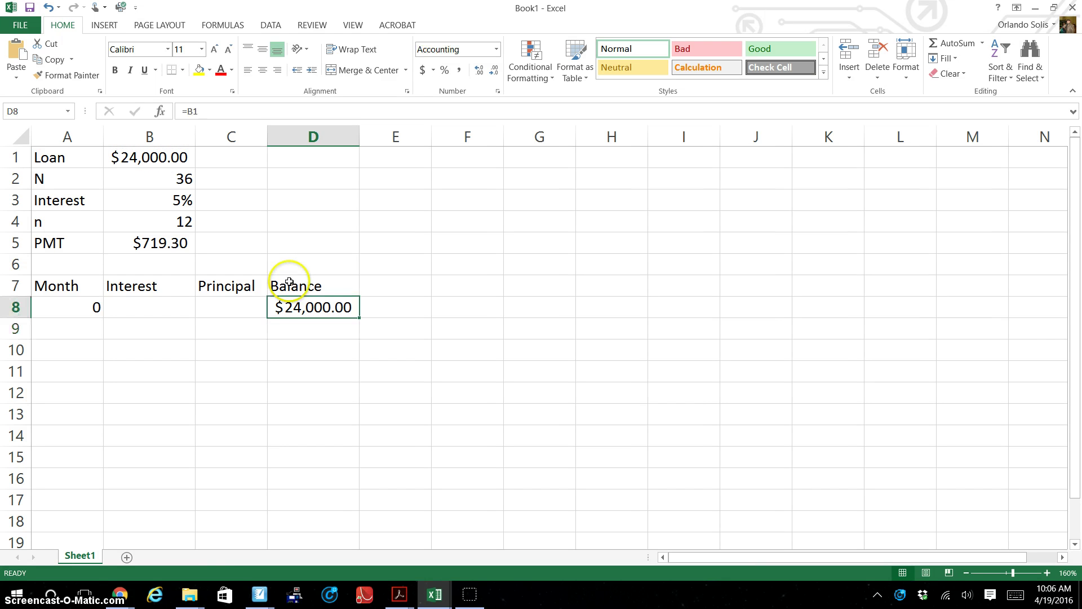
{"action": "key", "text": "Left"}
{"action": "key", "text": "Down"}
{"action": "key", "text": "Left"}
{"action": "key", "text": "Left"}
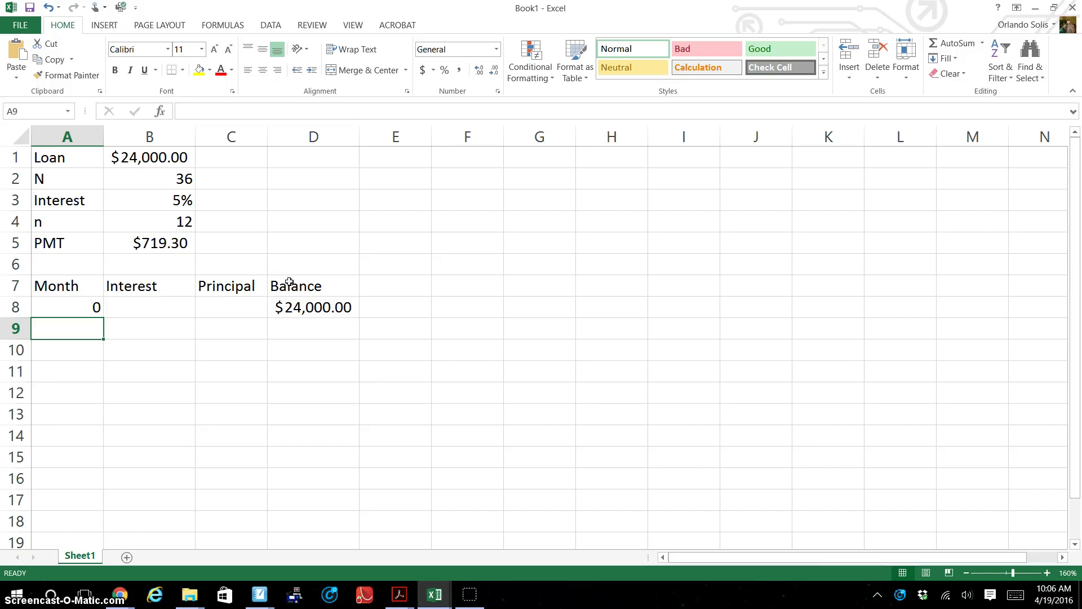
{"action": "type", "text": "="}
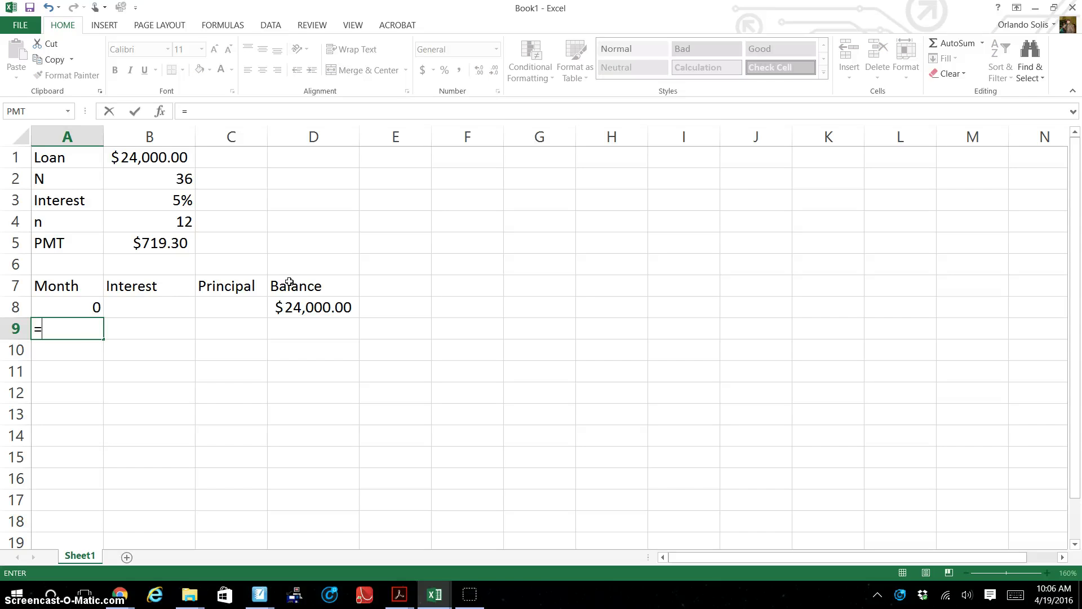
{"action": "left_click", "coordinate": [56, 307]}
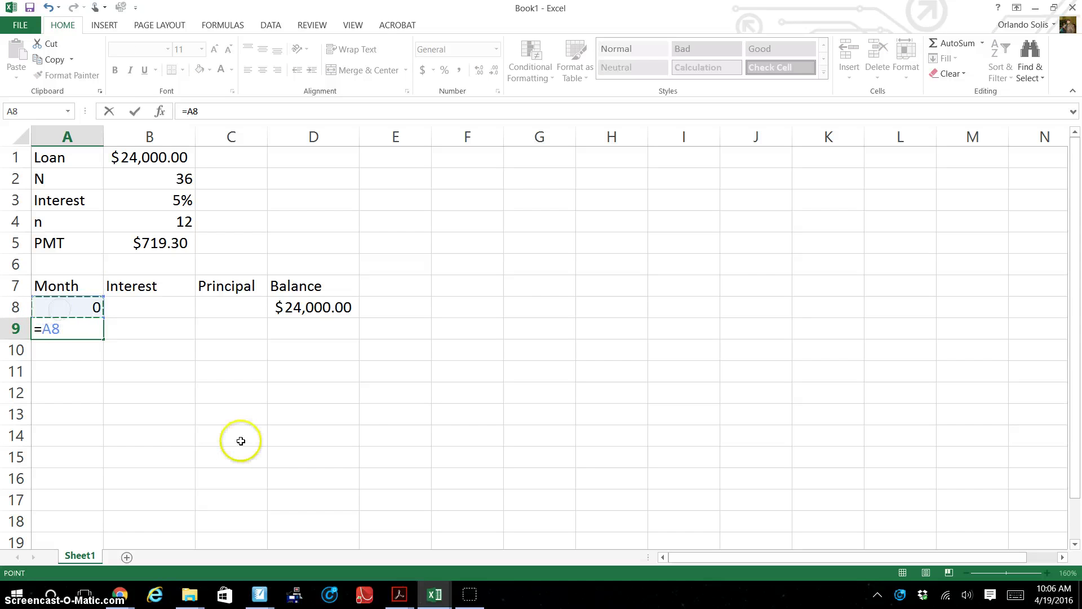
{"action": "key", "text": "Return"}
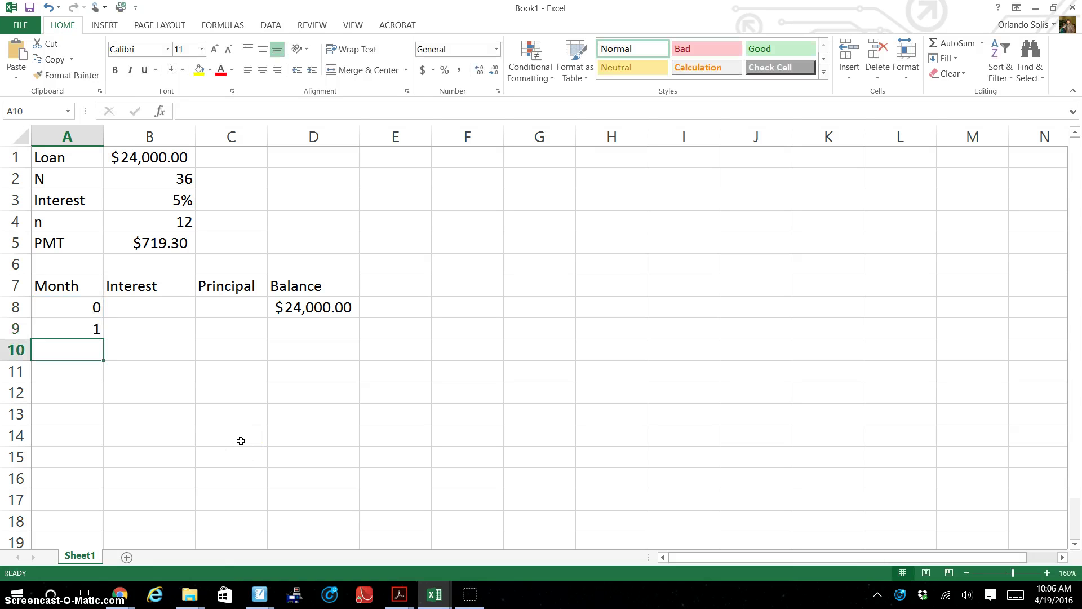
Step: Calculate month 1's interest in B9 from the previous balance and the fixed rate with =D8*$B$3/12
{"action": "left_click", "coordinate": [60, 327]}
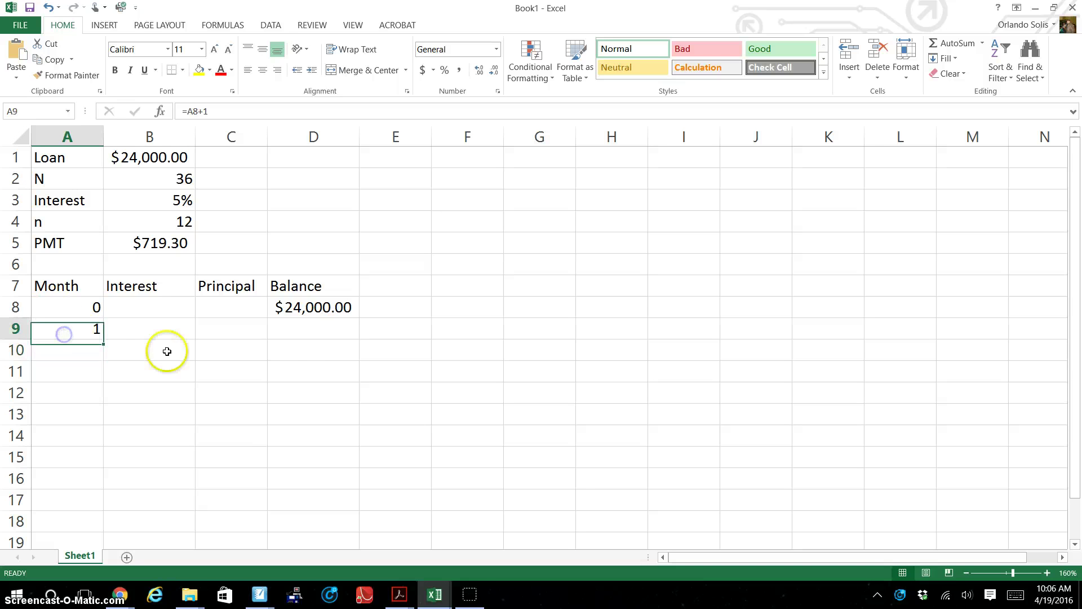
{"action": "left_click", "coordinate": [150, 327]}
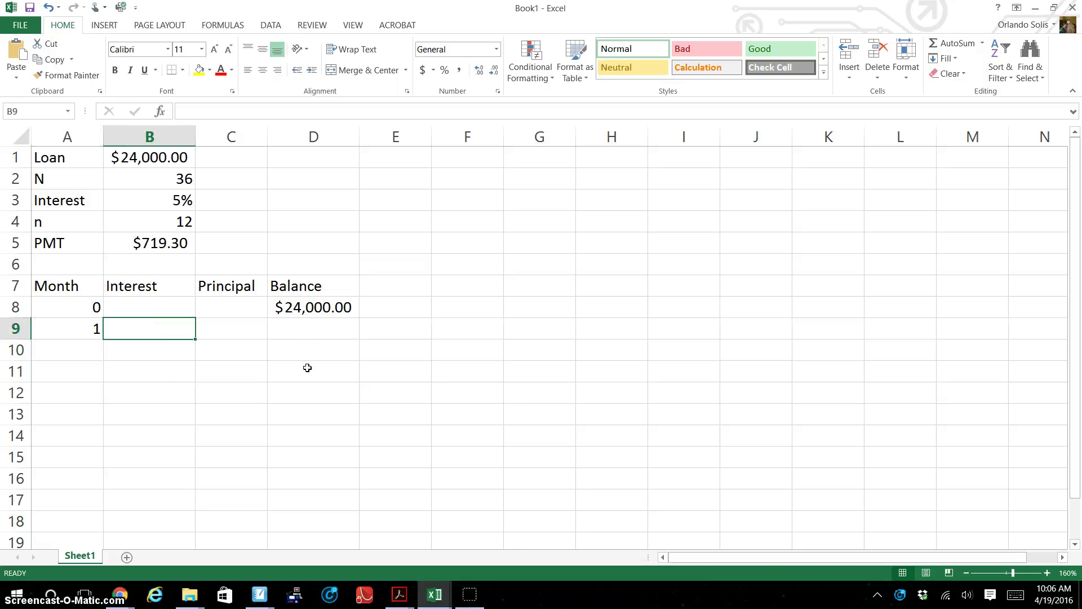
{"action": "type", "text": "="}
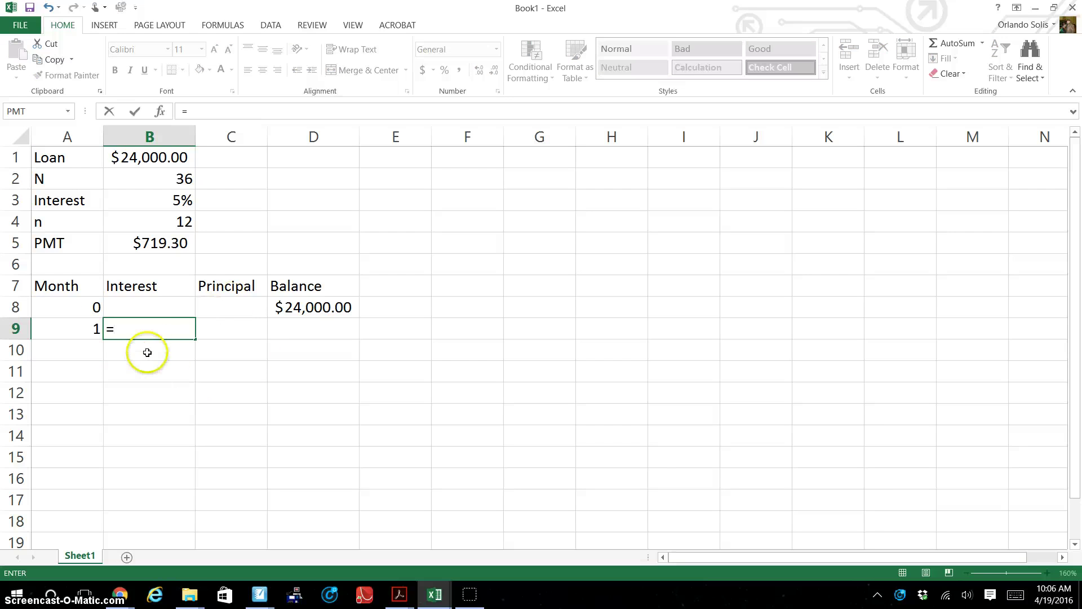
{"action": "left_click", "coordinate": [307, 308]}
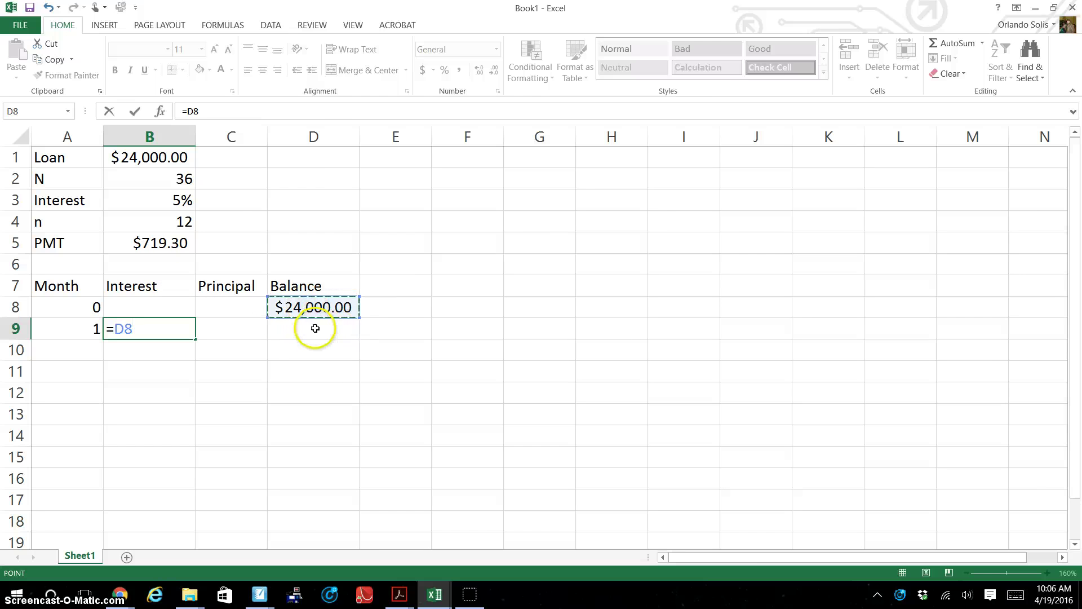
{"action": "left_click", "coordinate": [174, 202]}
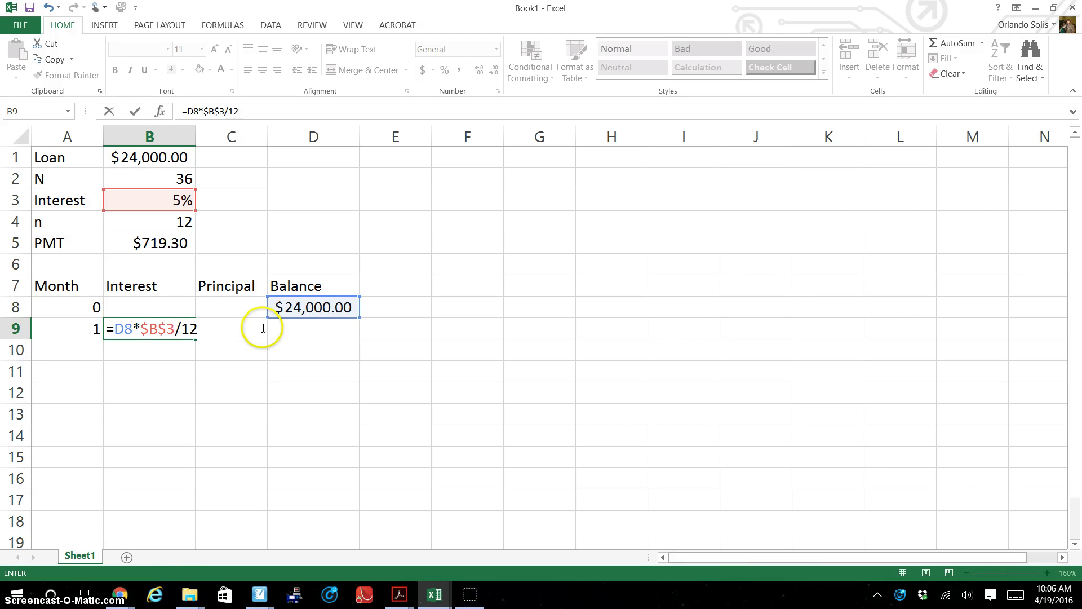
{"action": "key", "text": "Return"}
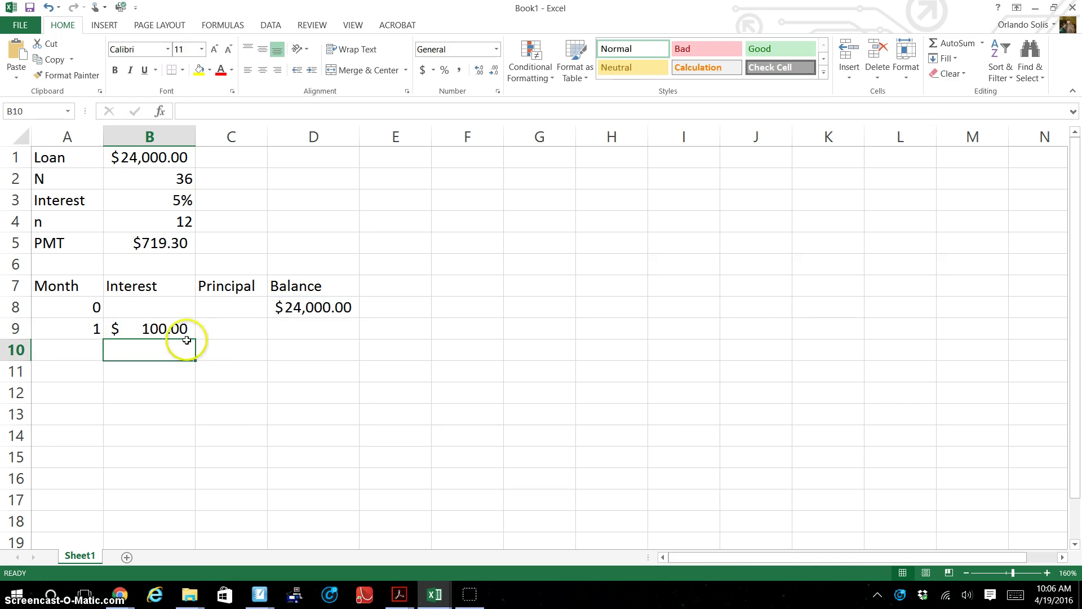
Step: Calculate month 1's principal in C9 as the fixed payment minus that month's interest with =$B$5-B9
{"action": "left_click", "coordinate": [214, 327]}
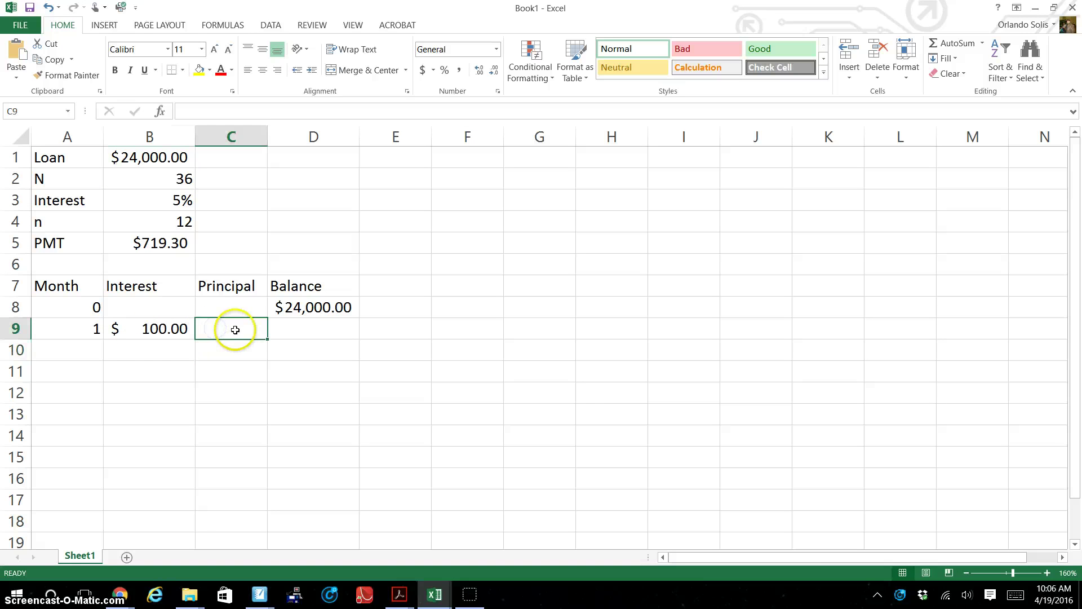
{"action": "type", "text": "="}
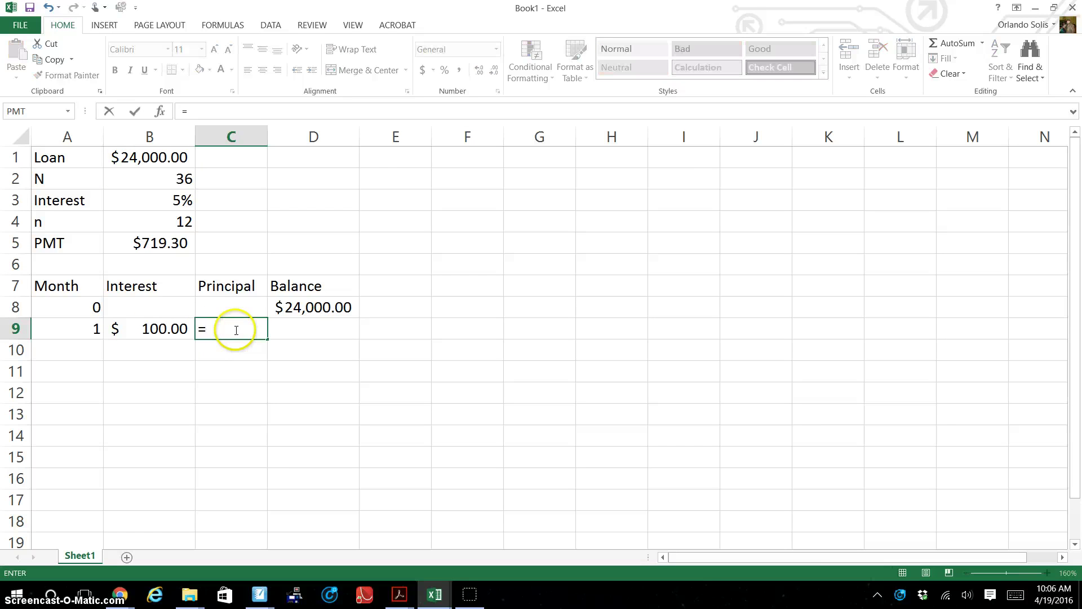
{"action": "left_click", "coordinate": [161, 242]}
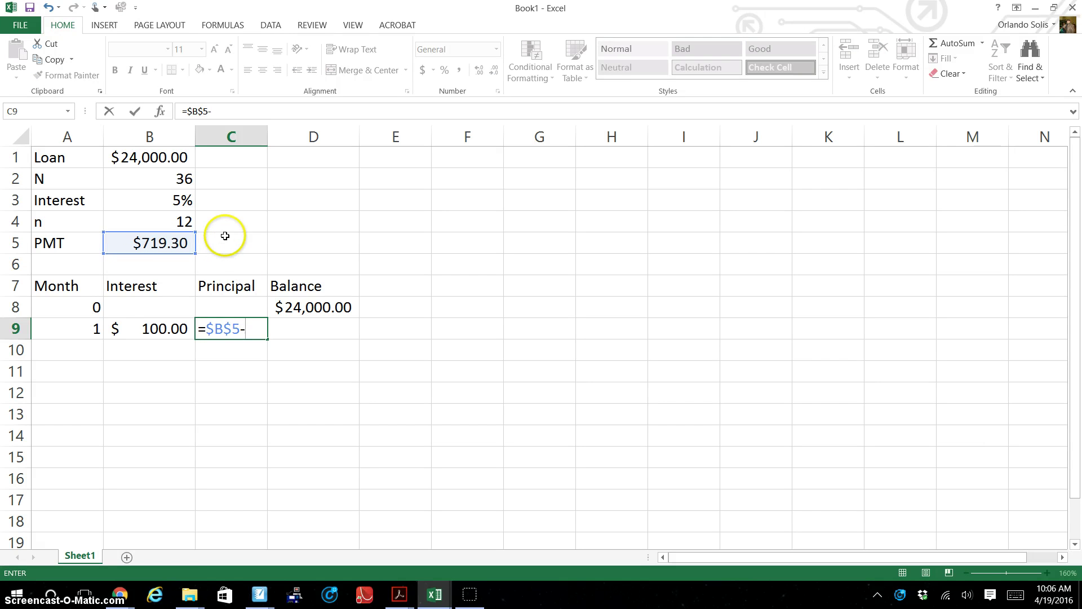
{"action": "type", "text": "-"}
{"action": "left_click", "coordinate": [141, 333]}
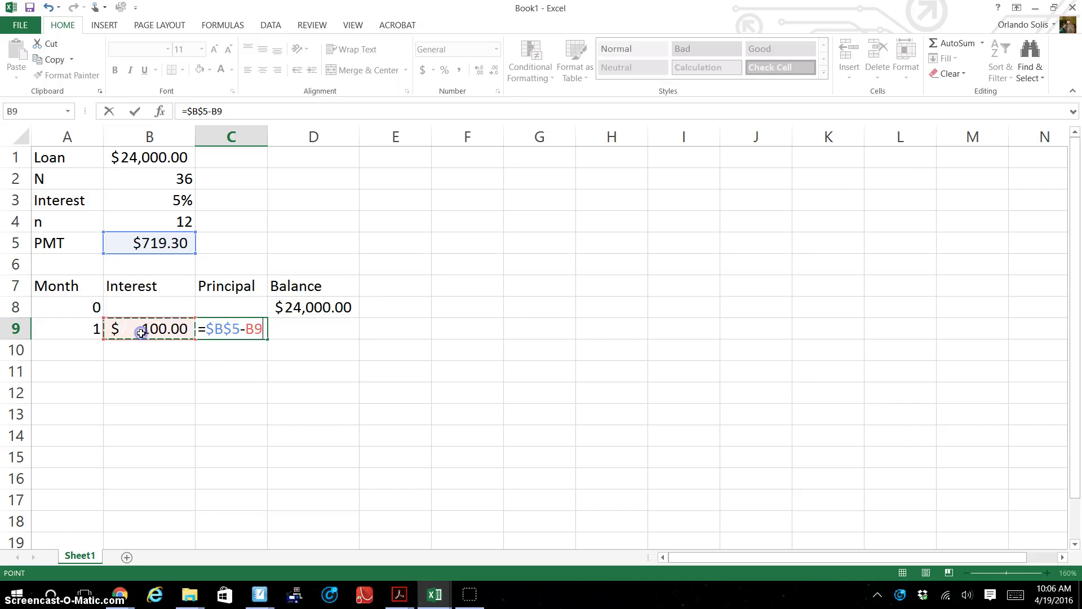
{"action": "key", "text": "Return"}
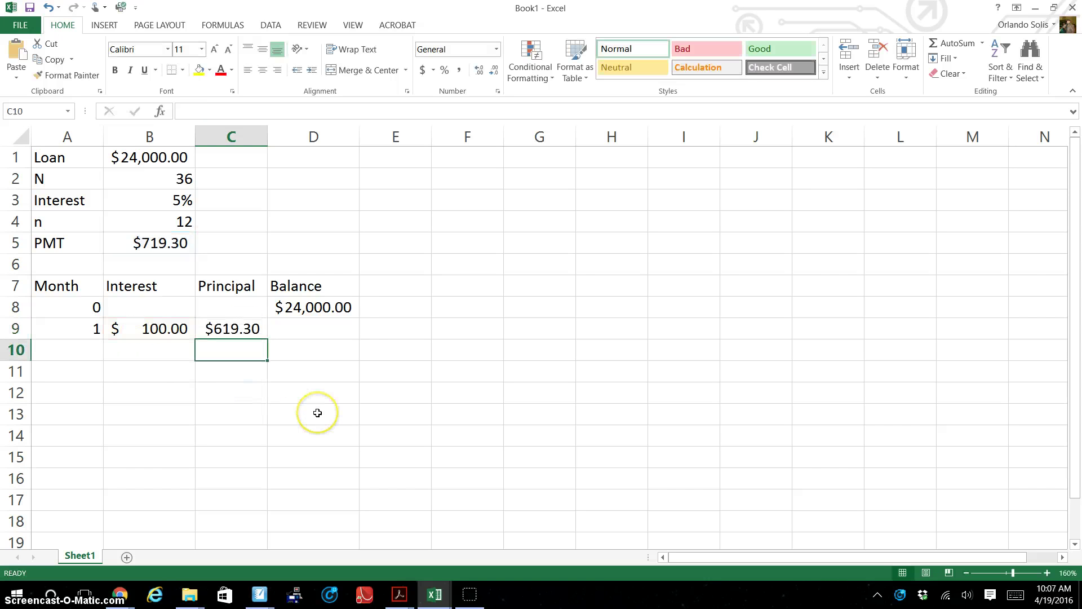
Step: Calculate month 1's remaining balance in D9 by subtracting the principal from the previous balance with =D8-C9
{"action": "key", "text": "Up"}
{"action": "key", "text": "Right"}
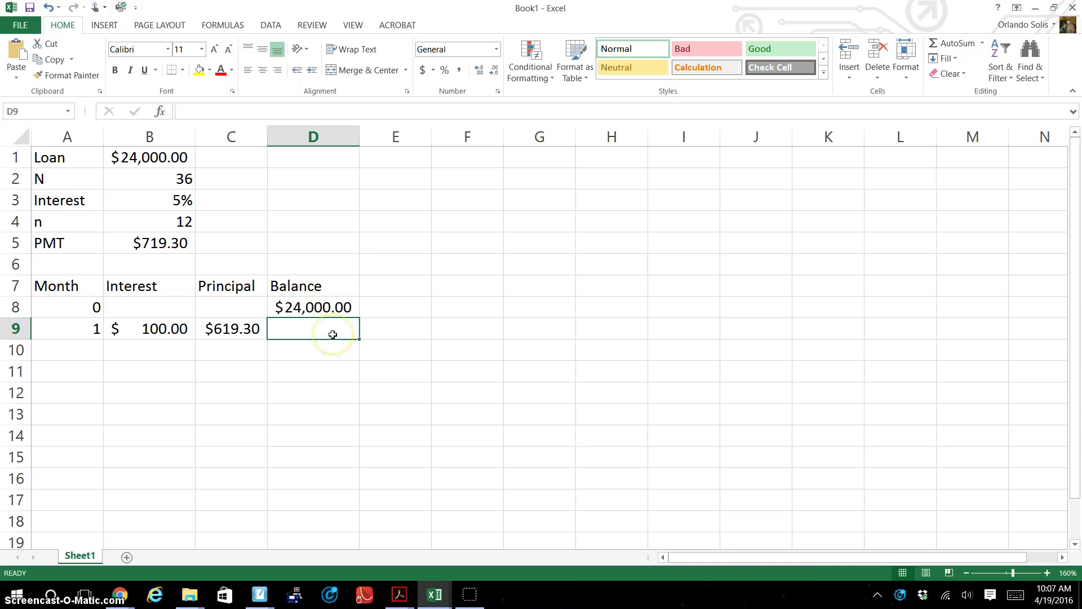
{"action": "type", "text": "="}
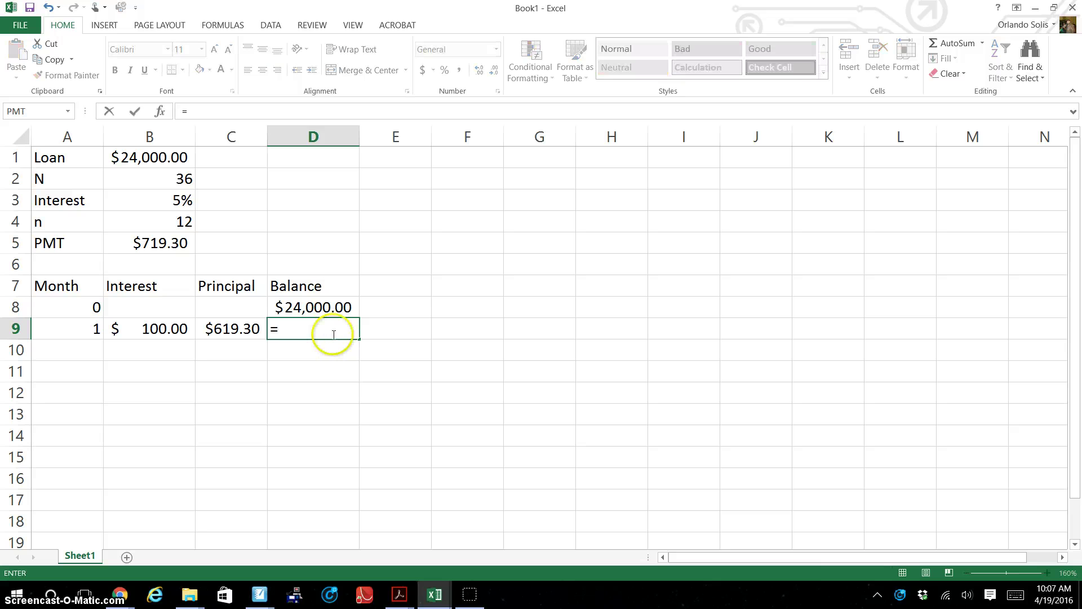
{"action": "left_click", "coordinate": [305, 308]}
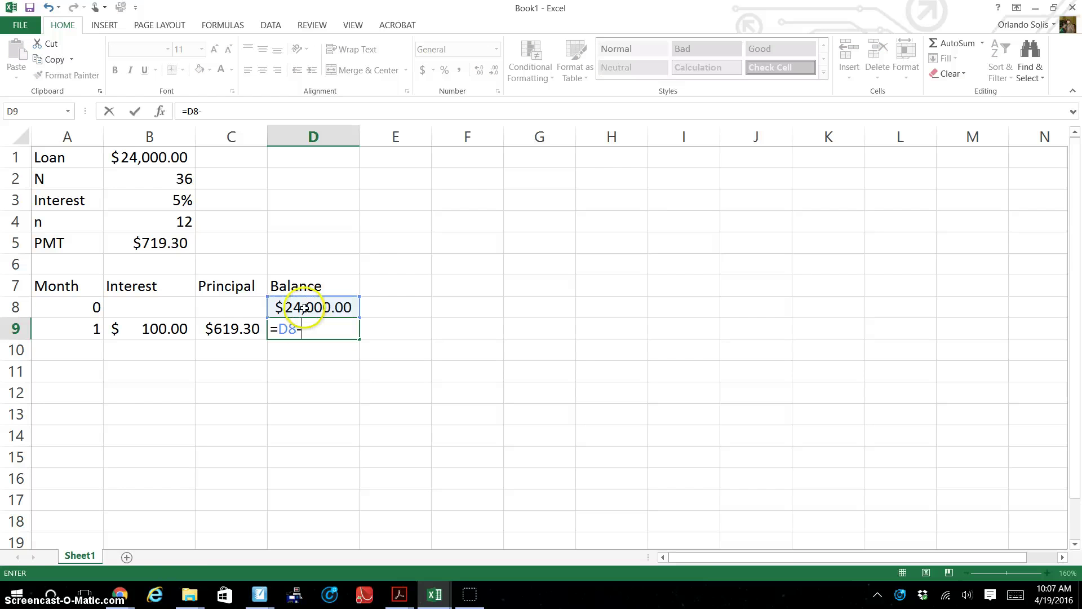
{"action": "left_click", "coordinate": [225, 330]}
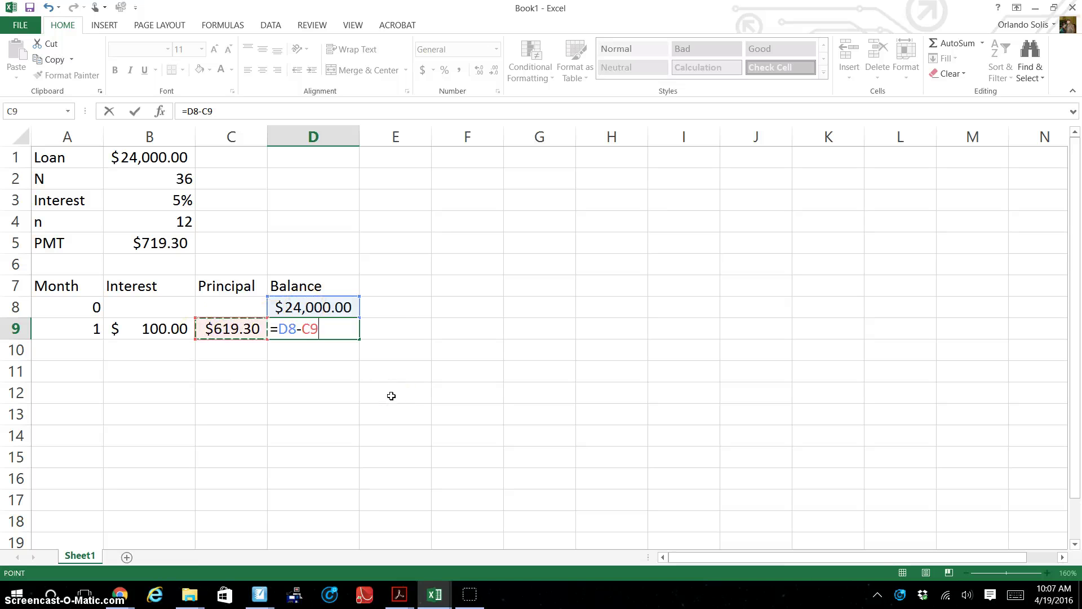
{"action": "key", "text": "Return"}
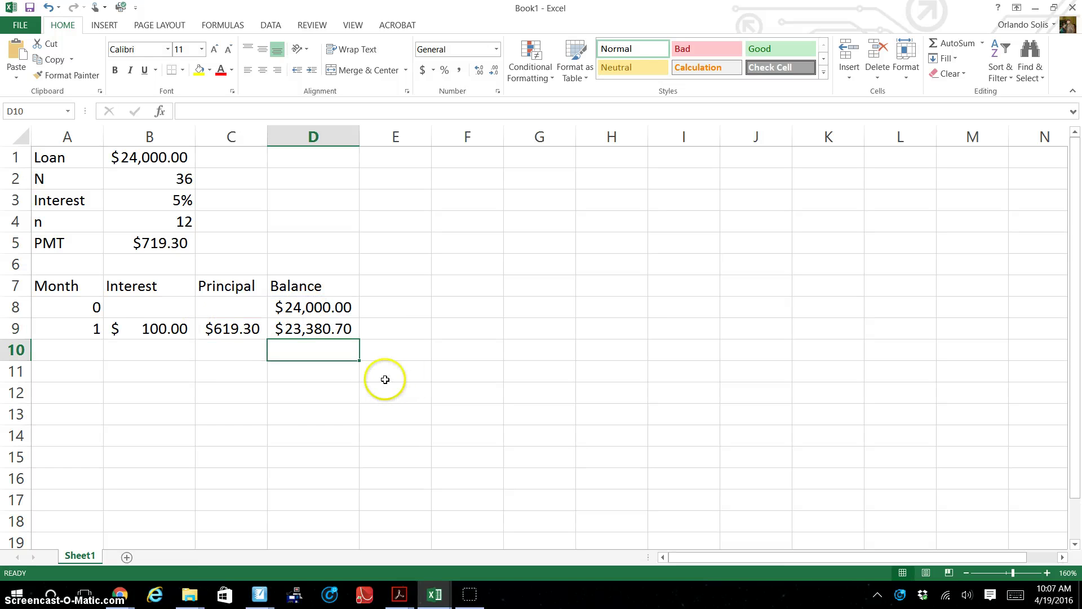
Step: Copy the month 1 formulas in A9:D9 down through row 44 to extend the schedule to month 36
{"action": "left_click_drag", "start_coordinate": [73, 325], "coordinate": [286, 326]}
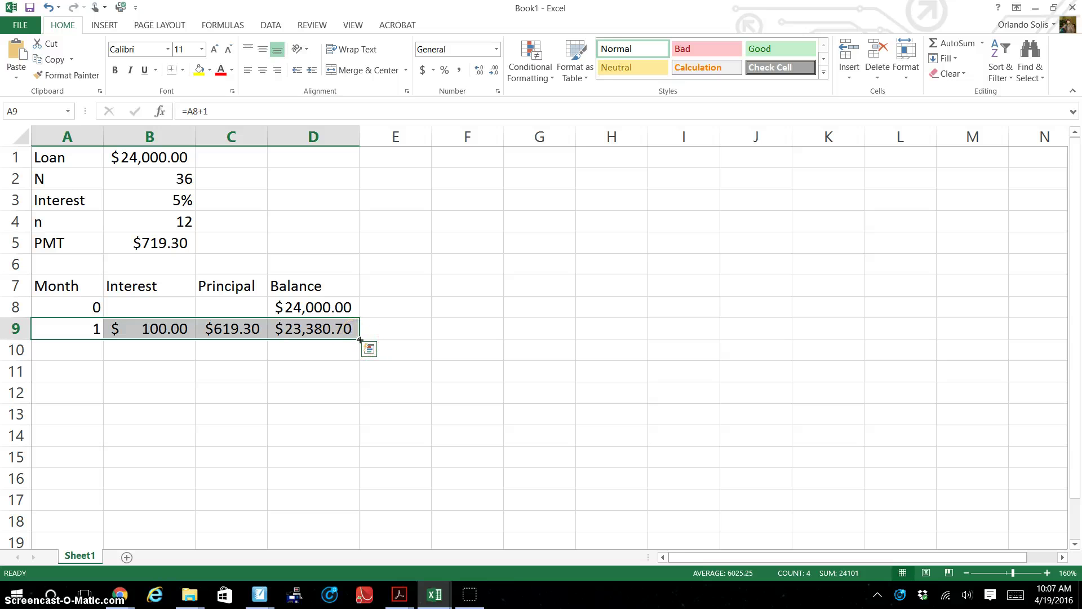
{"action": "left_click_drag", "start_coordinate": [360, 339], "coordinate": [350, 359]}
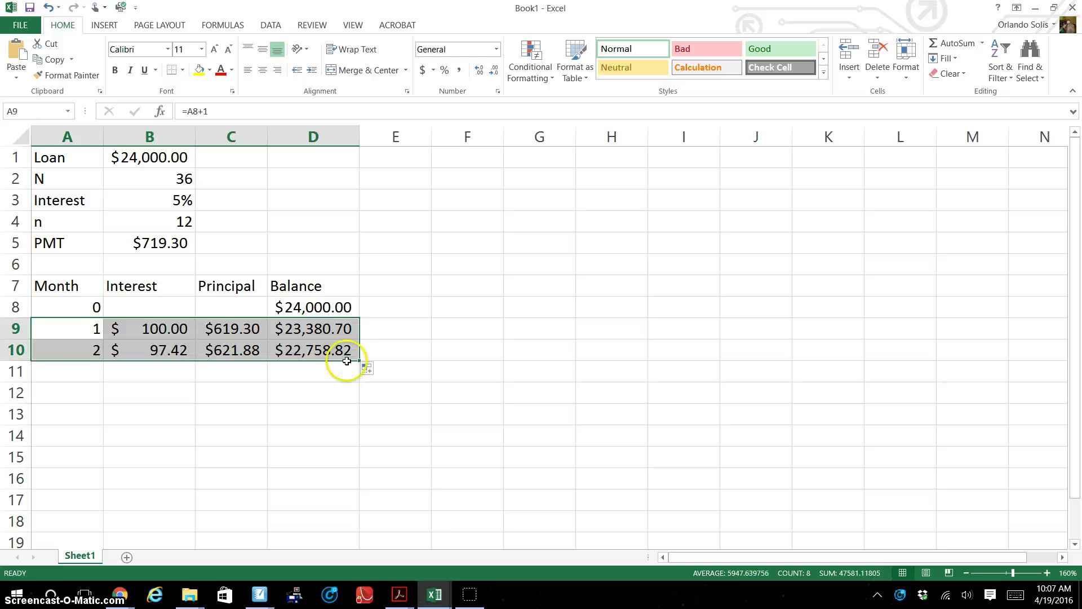
{"action": "left_click", "coordinate": [74, 349]}
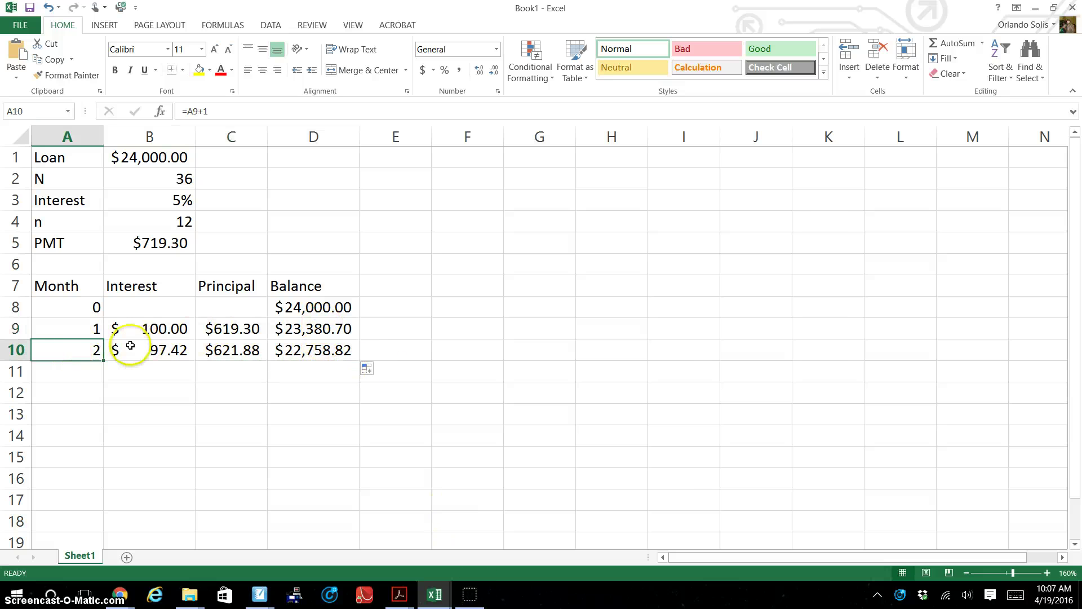
{"action": "left_click_drag", "start_coordinate": [119, 350], "coordinate": [353, 495]}
{"action": "left_click", "coordinate": [359, 362]}
{"action": "left_click", "coordinate": [80, 479]}
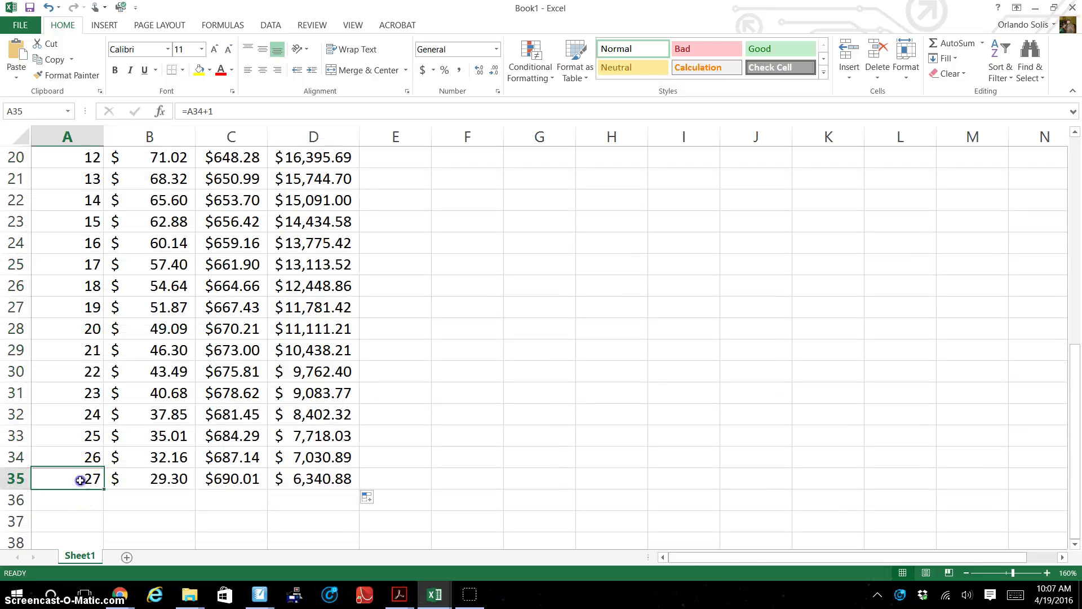
{"action": "left_click_drag", "start_coordinate": [71, 481], "coordinate": [345, 475]}
{"action": "left_click", "coordinate": [338, 458]}
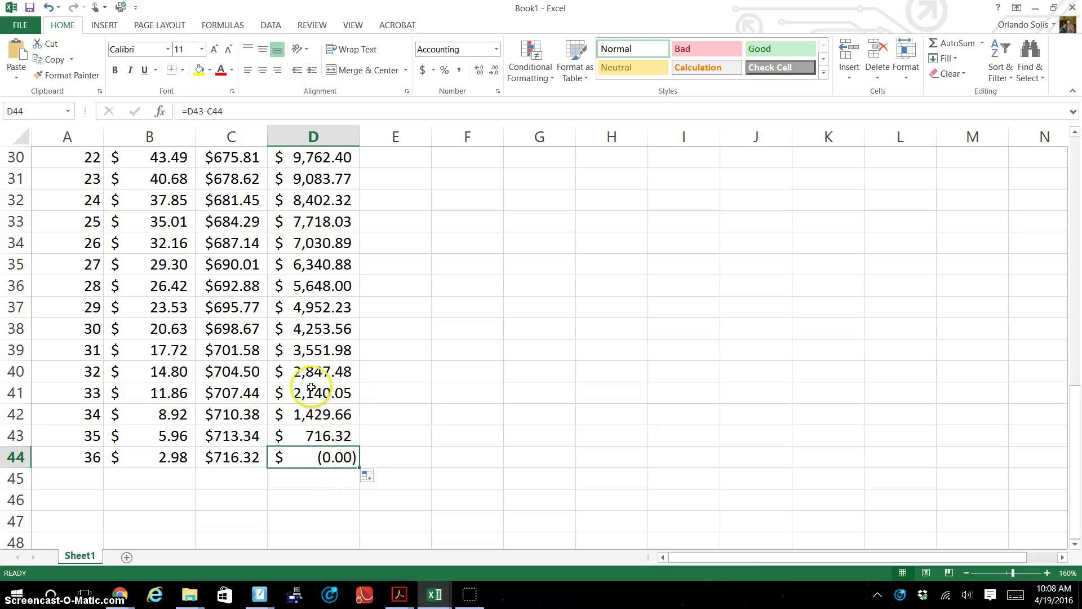
Step: Set the interest rate in B3 to 0% to test how the payment and schedule respond
{"action": "scroll", "coordinate": [309, 385], "scroll_direction": "up", "scroll_amount": 10}
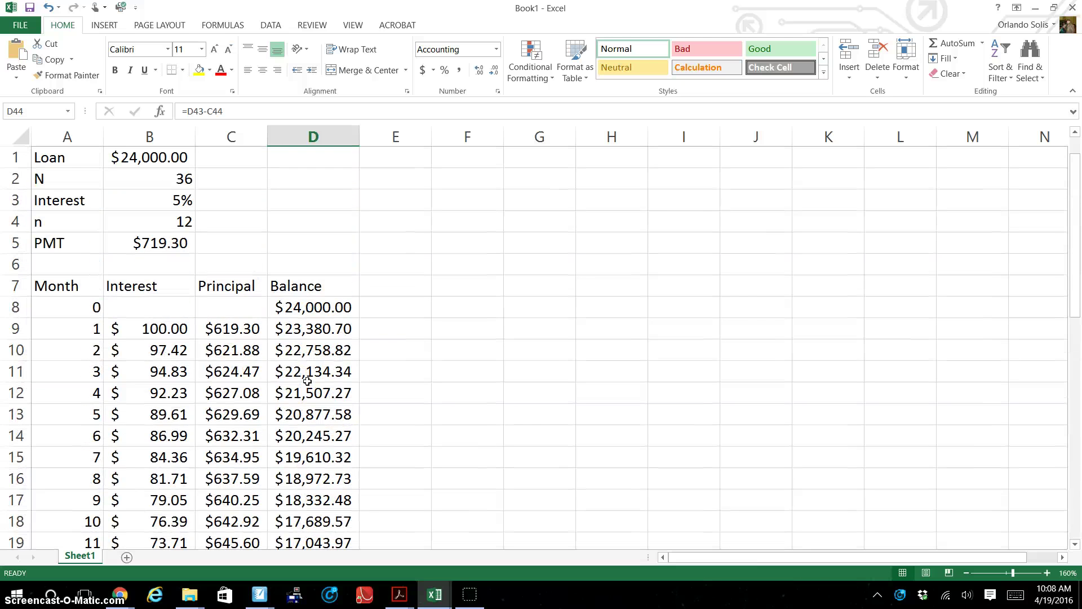
{"action": "left_click", "coordinate": [178, 245]}
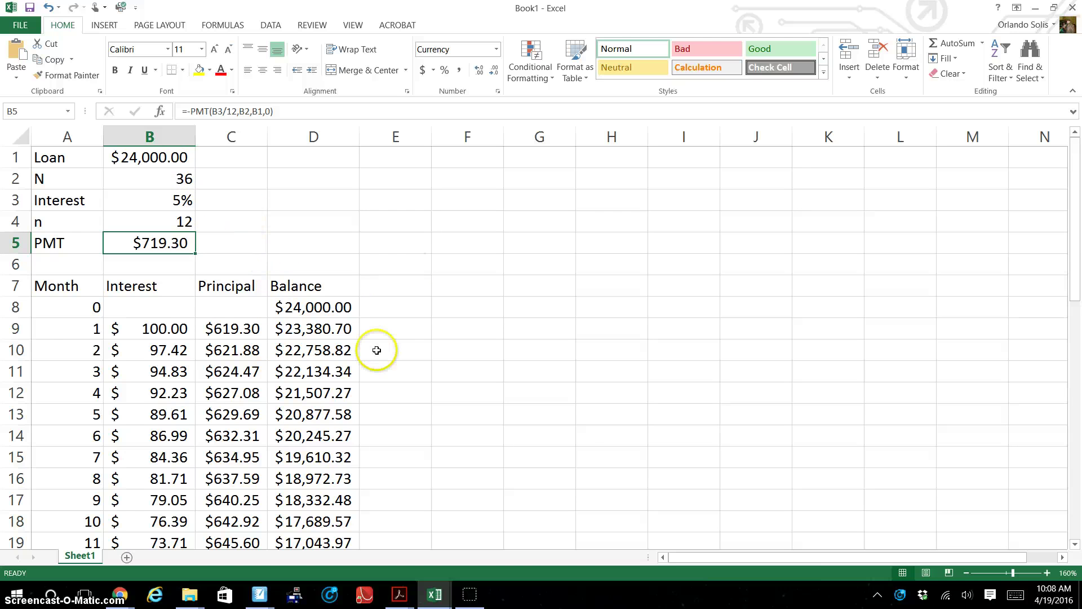
{"action": "scroll", "coordinate": [380, 352], "scroll_direction": "down", "scroll_amount": 4}
{"action": "scroll", "coordinate": [380, 350], "scroll_direction": "down", "scroll_amount": 1}
{"action": "scroll", "coordinate": [380, 350], "scroll_direction": "up", "scroll_amount": 5}
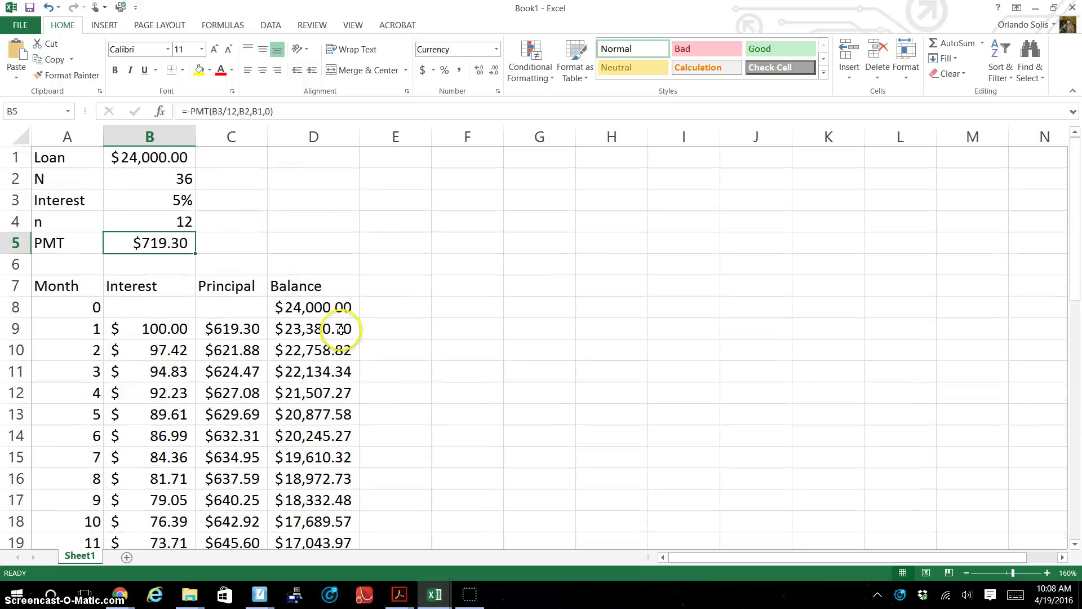
{"action": "left_click", "coordinate": [157, 201]}
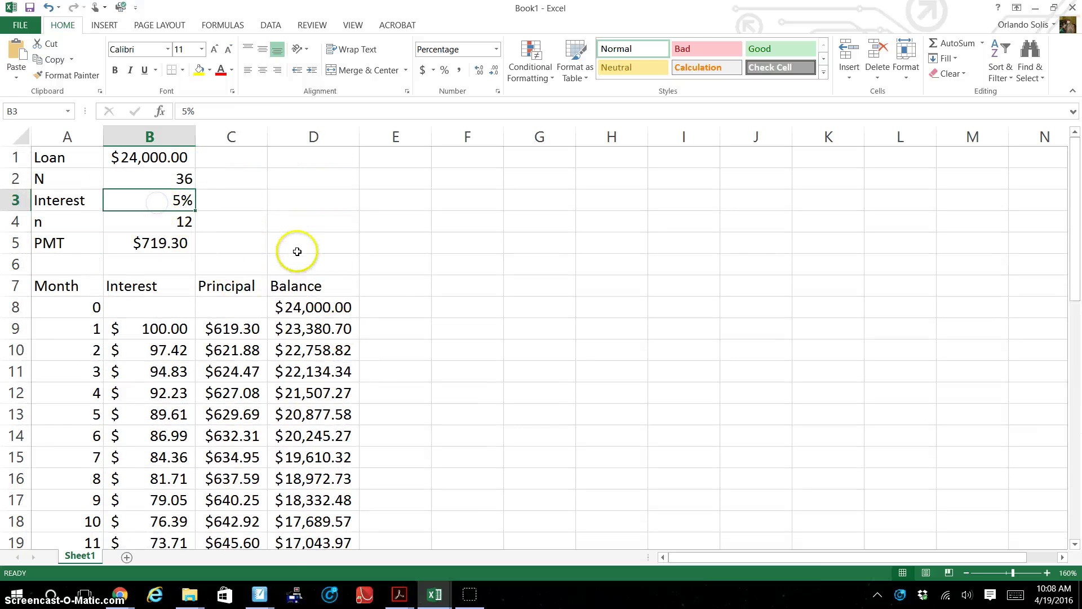
{"action": "type", "text": "0"}
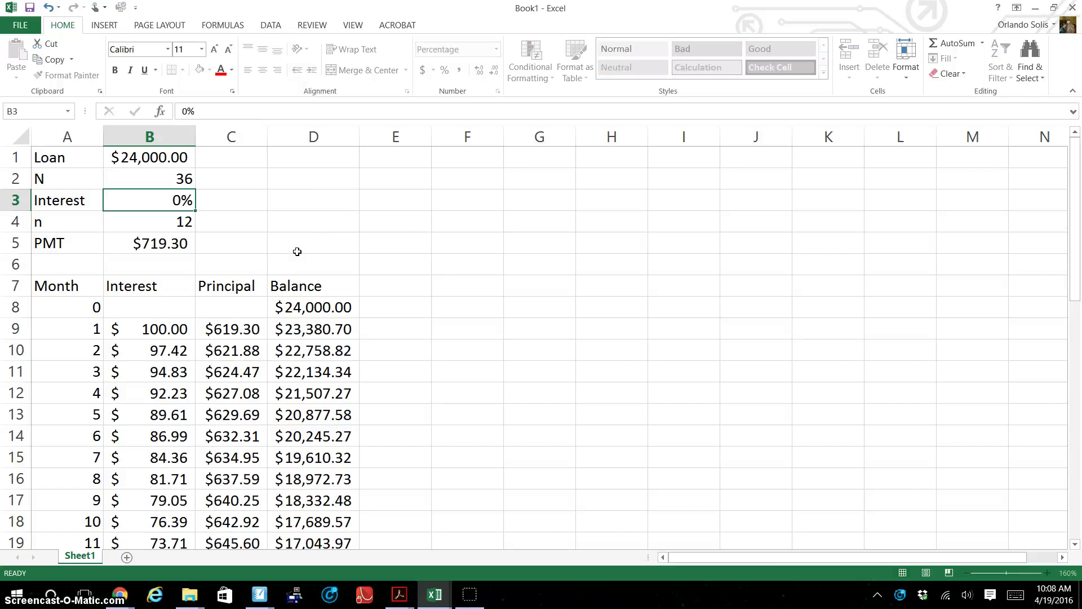
{"action": "key", "text": "Return"}
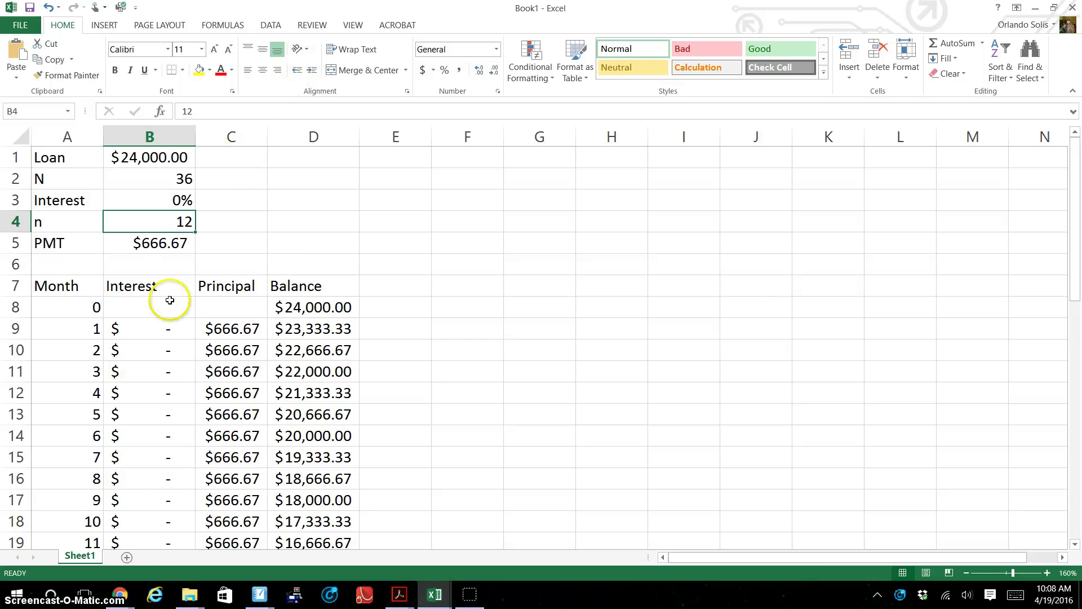
Step: Set the number of payments in B2 to 24 and fit the width of column C to its contents
{"action": "scroll", "coordinate": [253, 433], "scroll_direction": "down", "scroll_amount": 1}
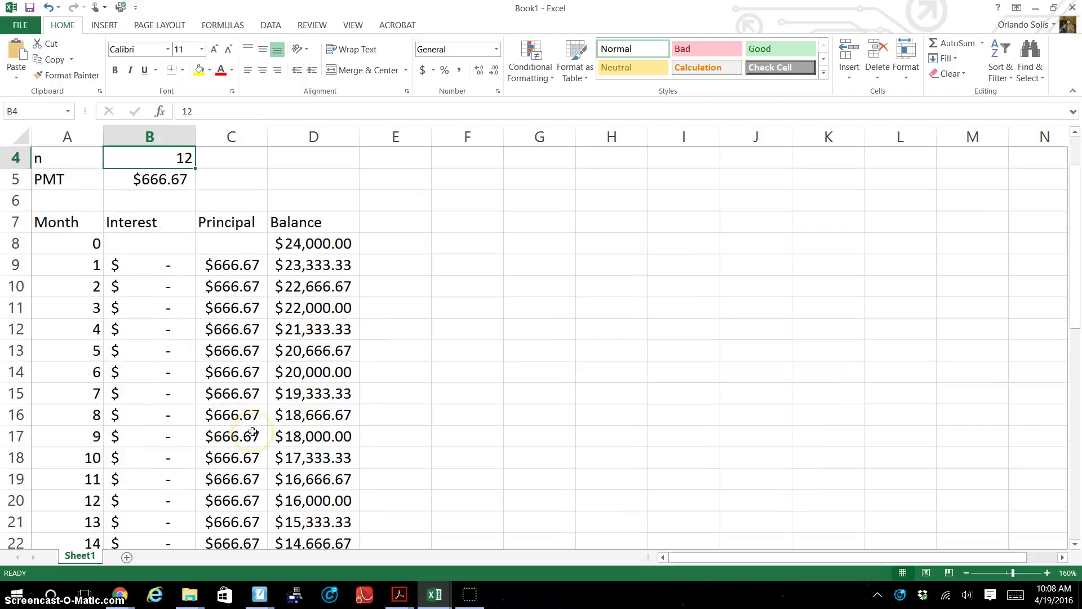
{"action": "scroll", "coordinate": [248, 429], "scroll_direction": "up", "scroll_amount": 1}
{"action": "scroll", "coordinate": [186, 372], "scroll_direction": "down", "scroll_amount": 2}
{"action": "scroll", "coordinate": [200, 389], "scroll_direction": "down", "scroll_amount": 4}
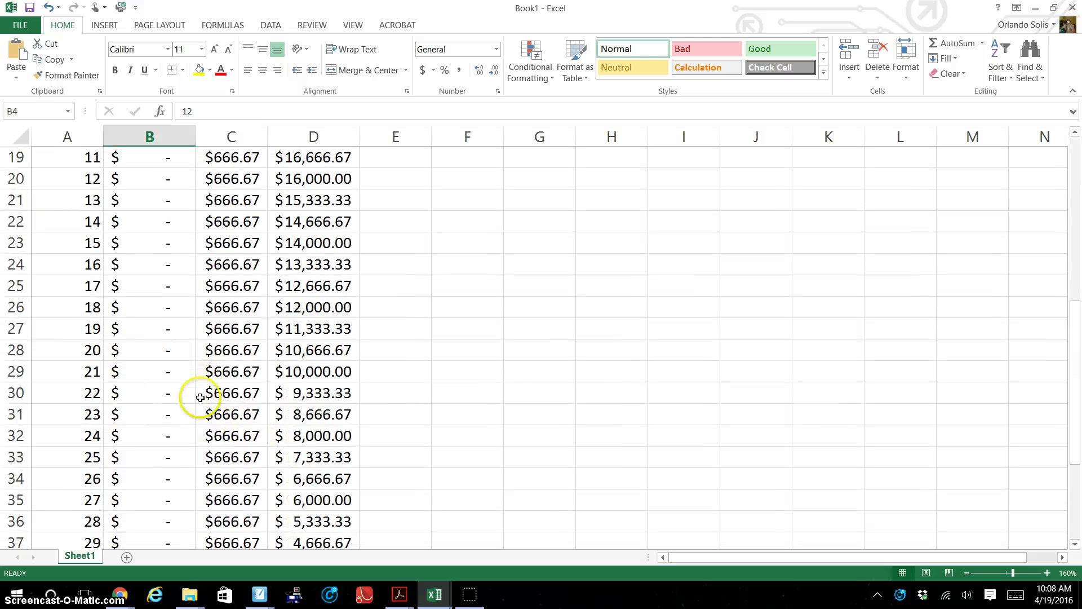
{"action": "scroll", "coordinate": [290, 428], "scroll_direction": "down", "scroll_amount": 5}
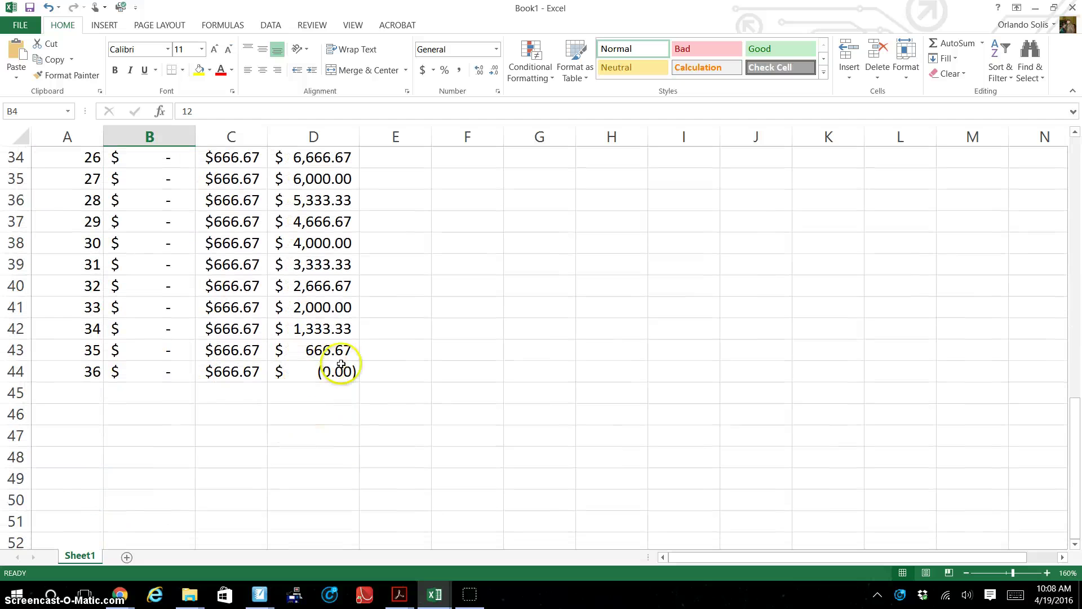
{"action": "scroll", "coordinate": [307, 380], "scroll_direction": "up", "scroll_amount": 11}
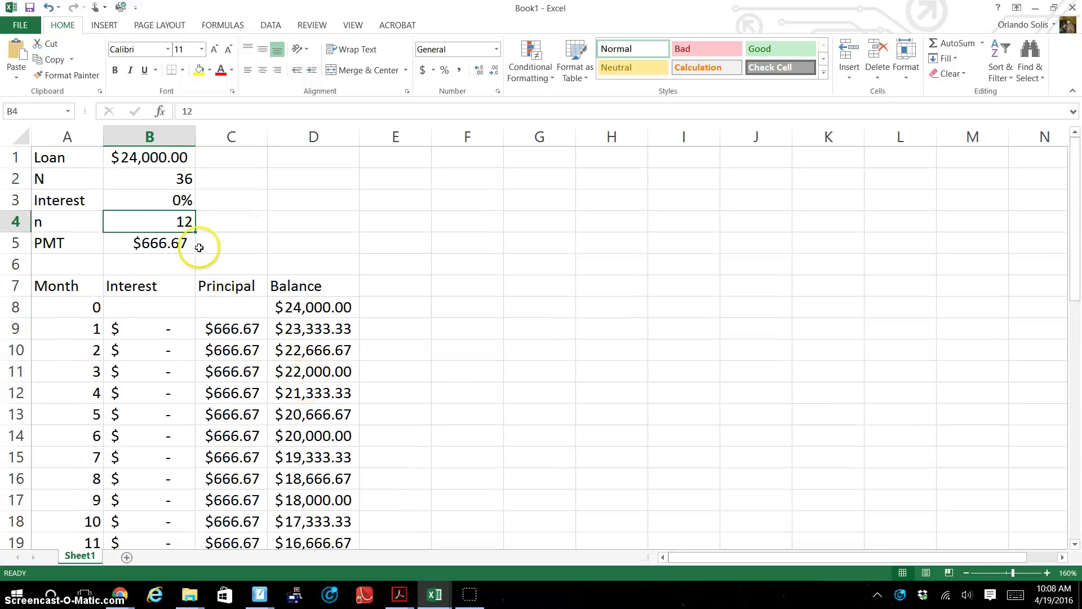
{"action": "left_click", "coordinate": [166, 197]}
{"action": "left_click", "coordinate": [181, 179]}
{"action": "type", "text": "24"}
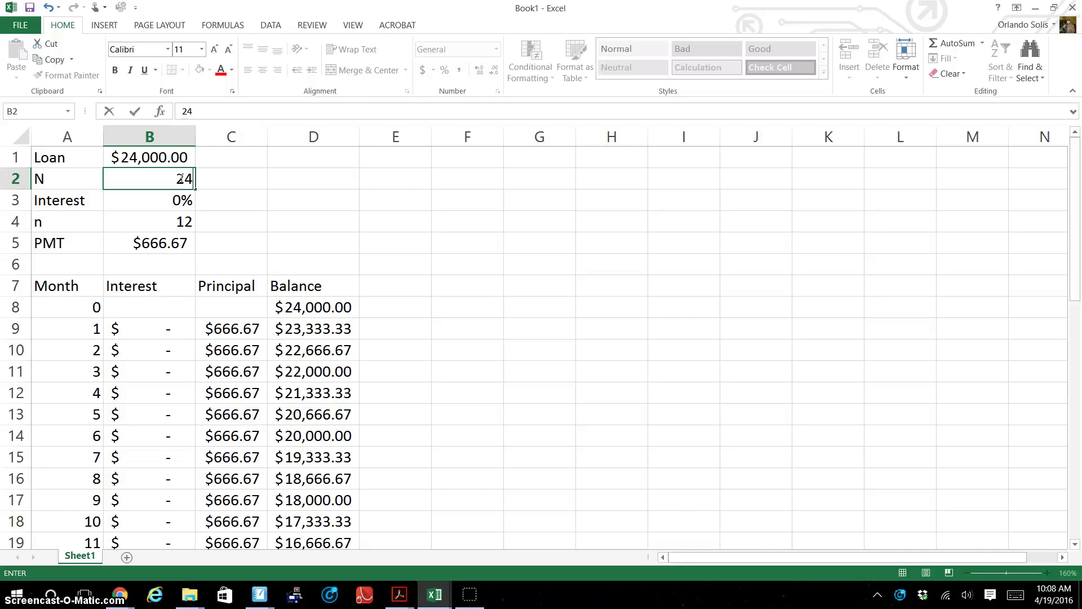
{"action": "key", "text": "Return"}
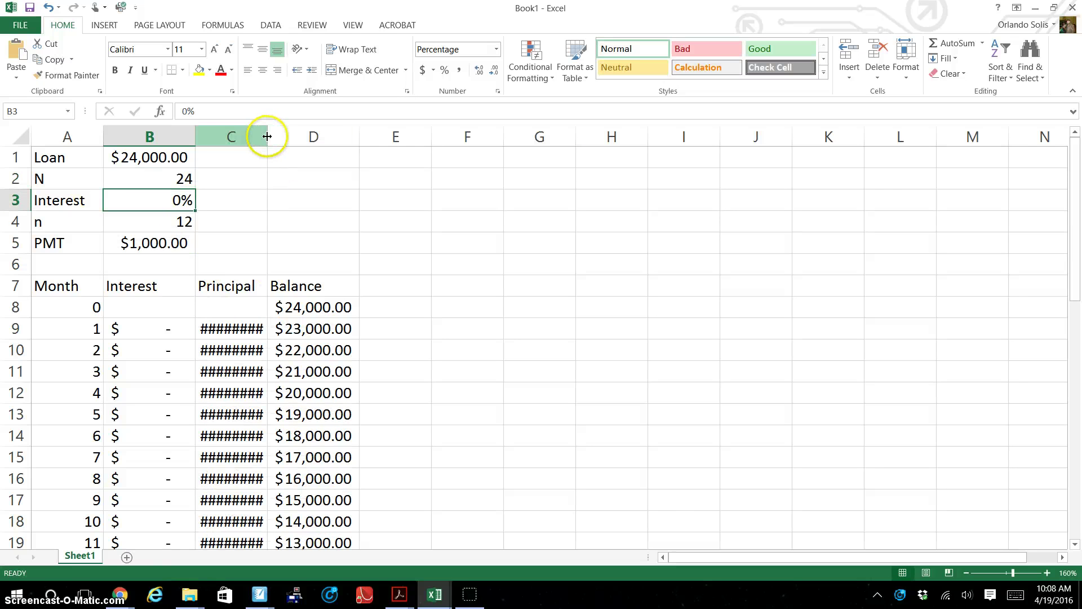
{"action": "double_click", "coordinate": [267, 136]}
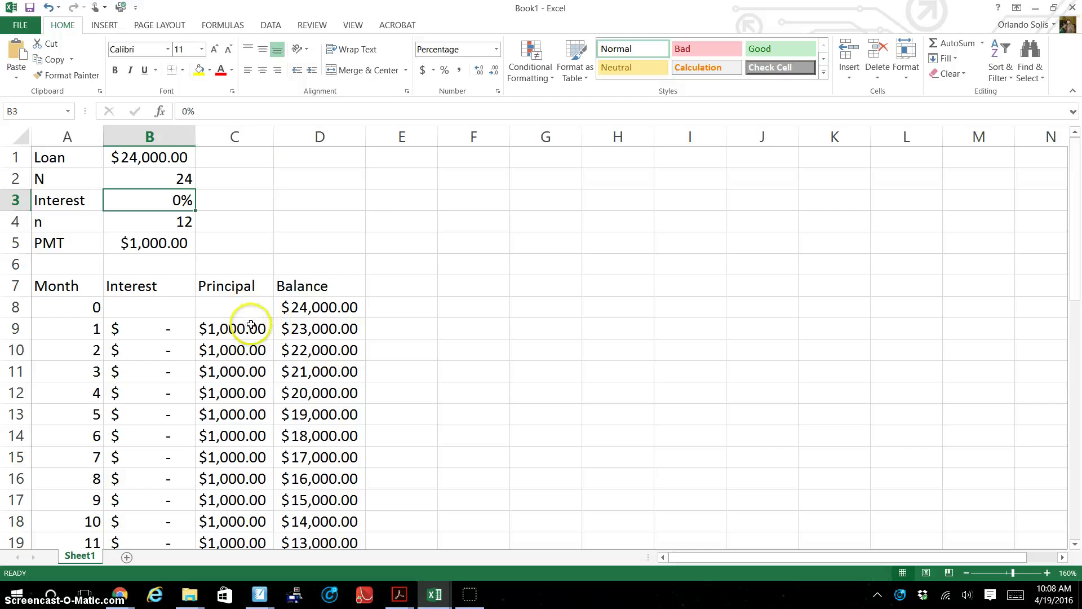
Step: Examine the recalculated schedule around month 24, including the balance in D32 and the rows beyond it
{"action": "scroll", "coordinate": [251, 326], "scroll_direction": "down", "scroll_amount": 11}
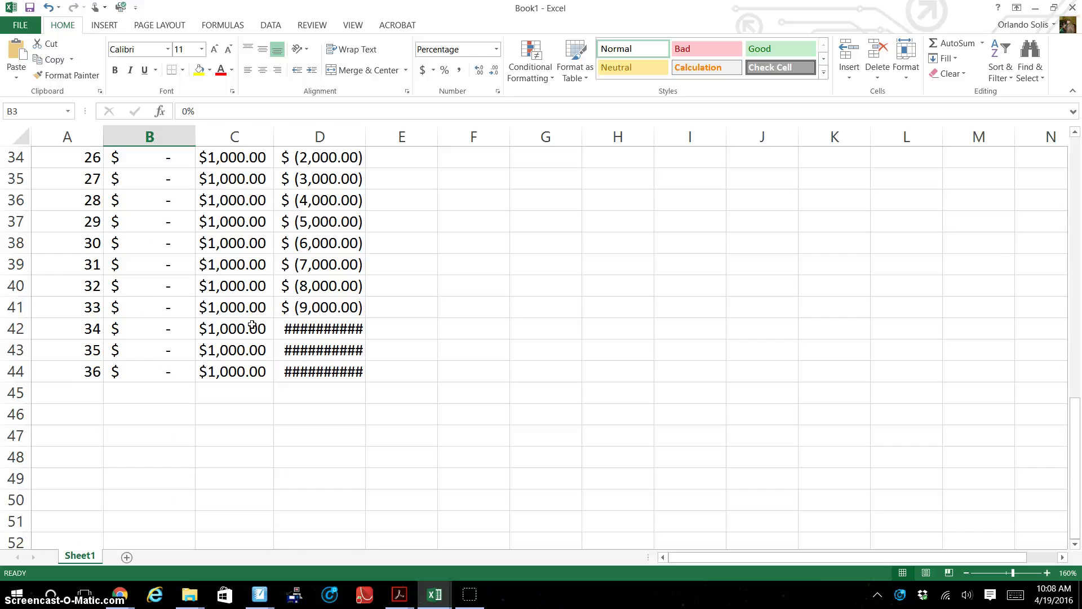
{"action": "scroll", "coordinate": [251, 326], "scroll_direction": "up", "scroll_amount": 4}
{"action": "left_click", "coordinate": [65, 370]}
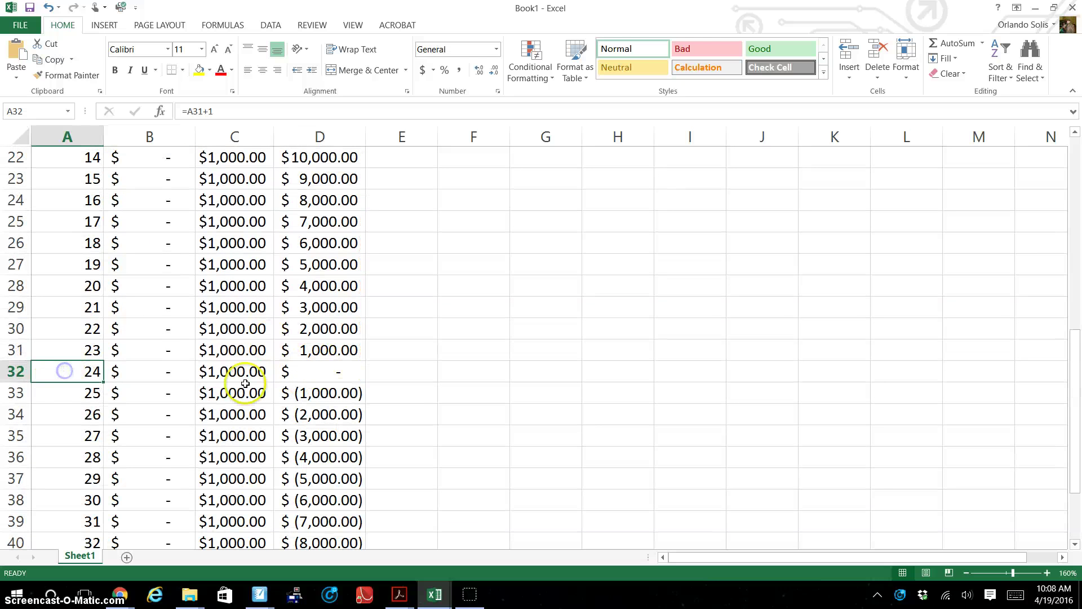
{"action": "left_click", "coordinate": [323, 371]}
{"action": "scroll", "coordinate": [184, 350], "scroll_direction": "up", "scroll_amount": 7}
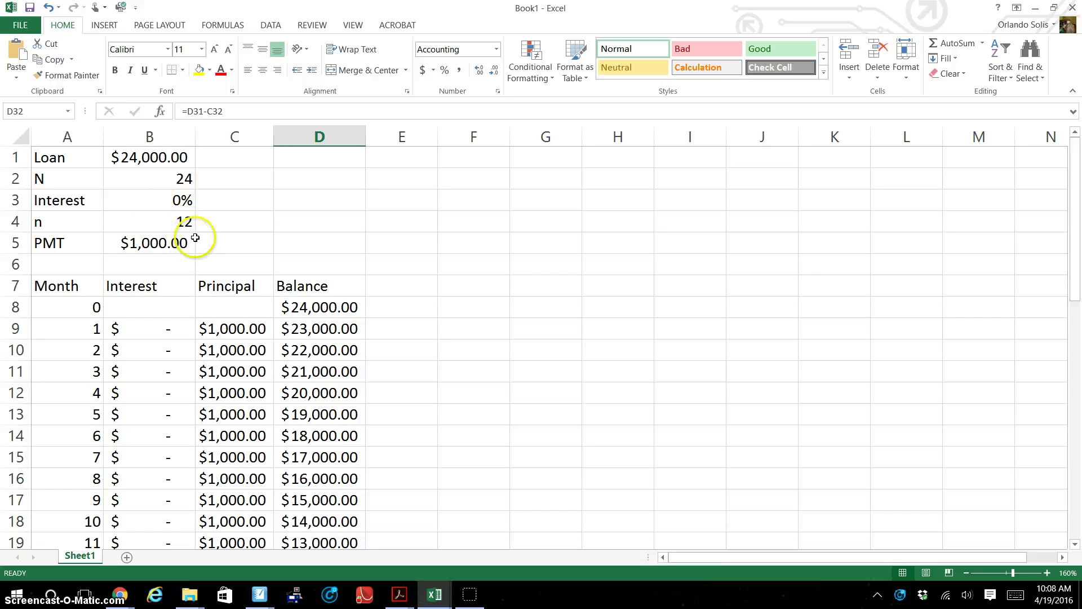
{"action": "scroll", "coordinate": [305, 353], "scroll_direction": "down", "scroll_amount": 5}
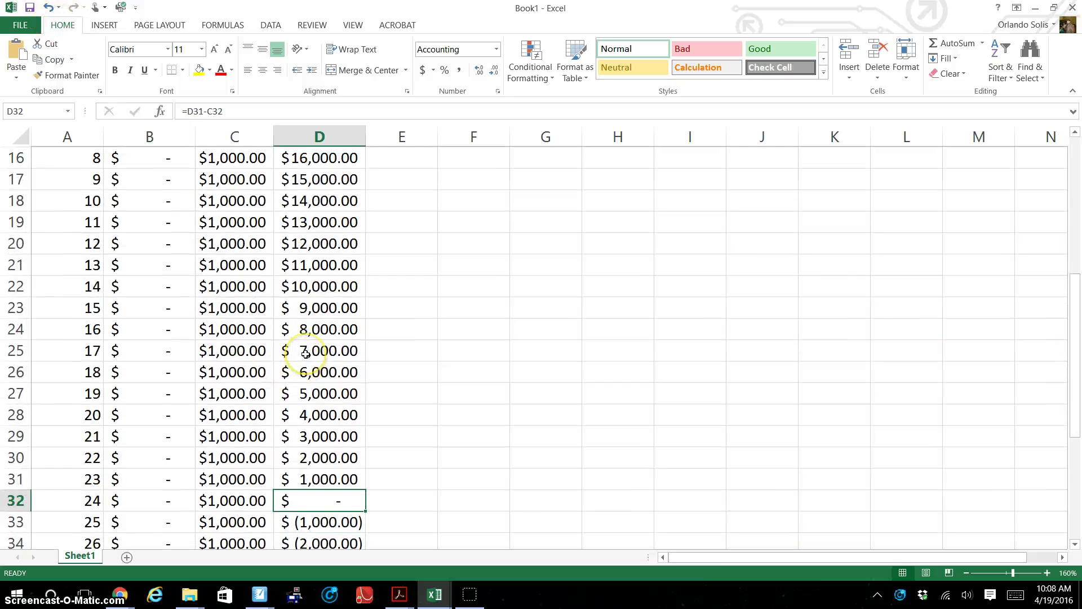
{"action": "scroll", "coordinate": [309, 338], "scroll_direction": "down", "scroll_amount": 5}
{"action": "scroll", "coordinate": [324, 417], "scroll_direction": "up", "scroll_amount": 10}
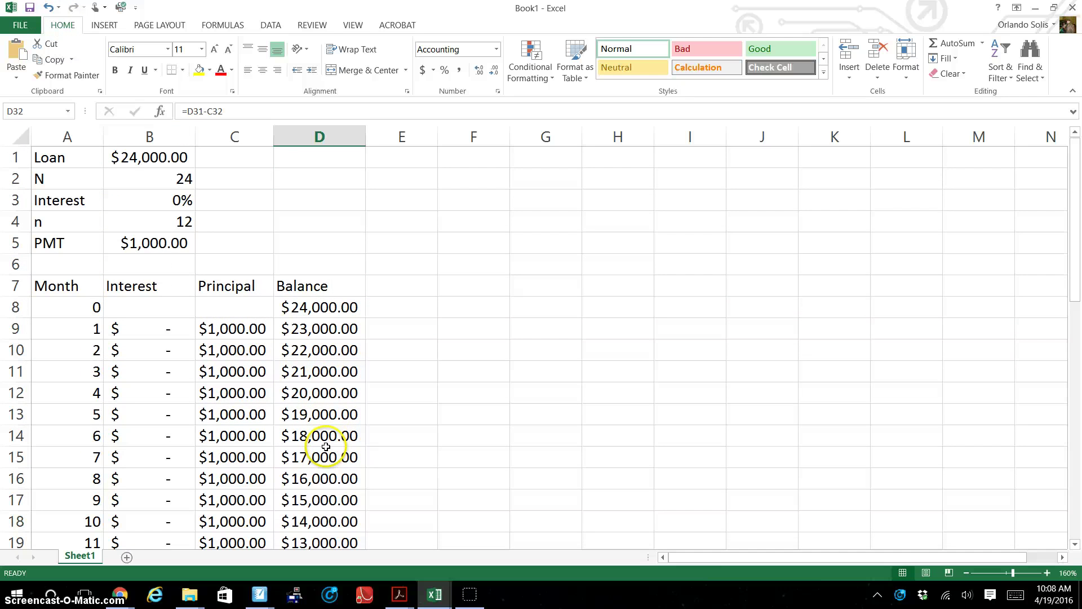